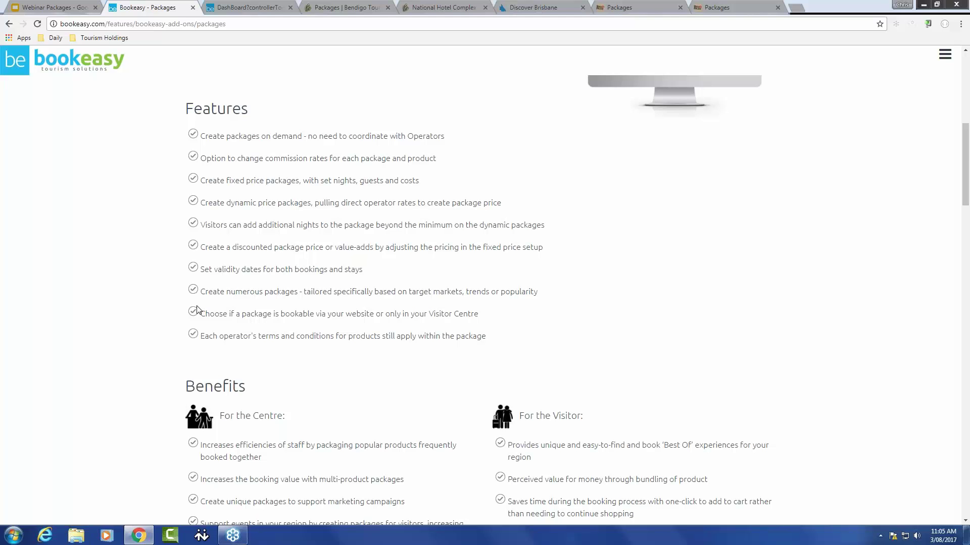
Step: Scroll down the Packages add-on page to the centre and visitor Benefits lists
{"action": "scroll", "coordinate": [197, 309], "scroll_direction": "down", "scroll_amount": 1}
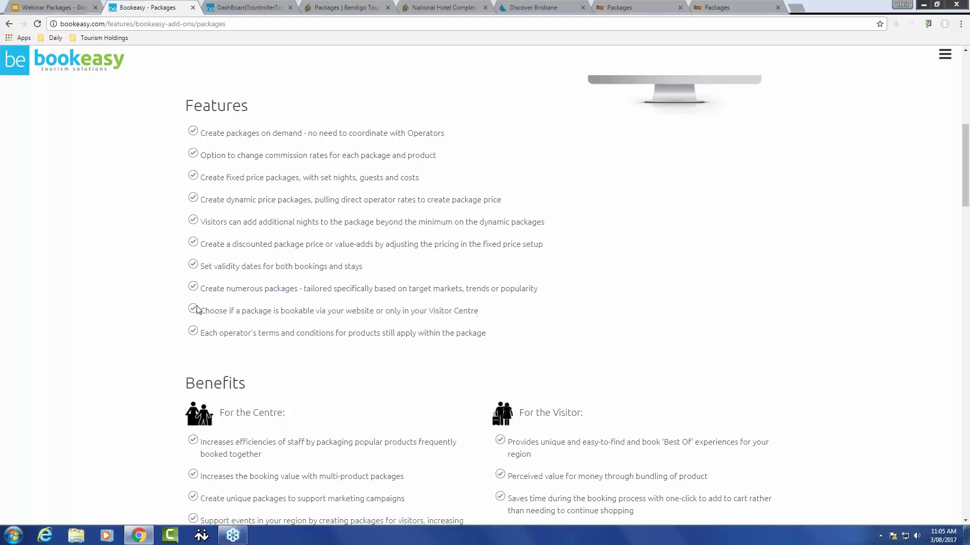
{"action": "scroll", "coordinate": [198, 310], "scroll_direction": "down", "scroll_amount": 3}
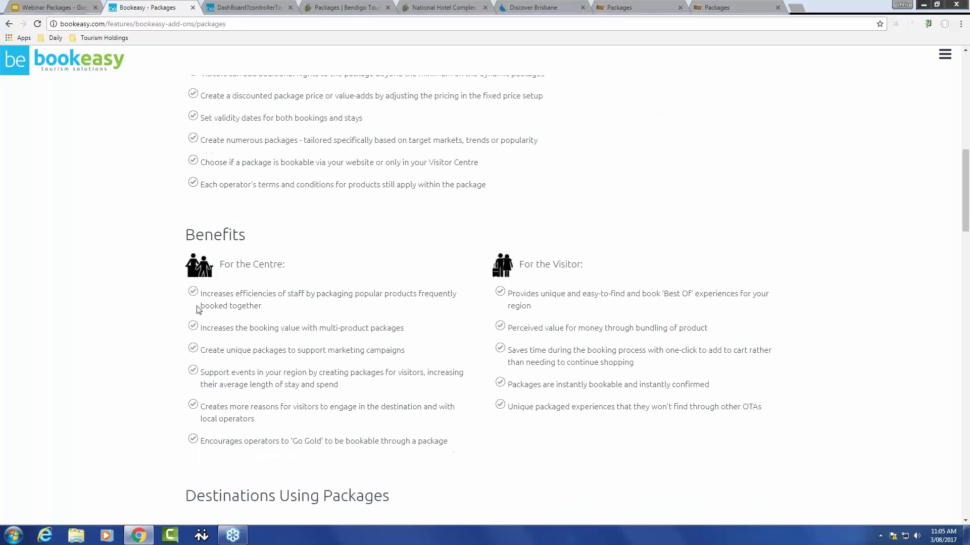
{"action": "scroll", "coordinate": [197, 309], "scroll_direction": "down", "scroll_amount": 1}
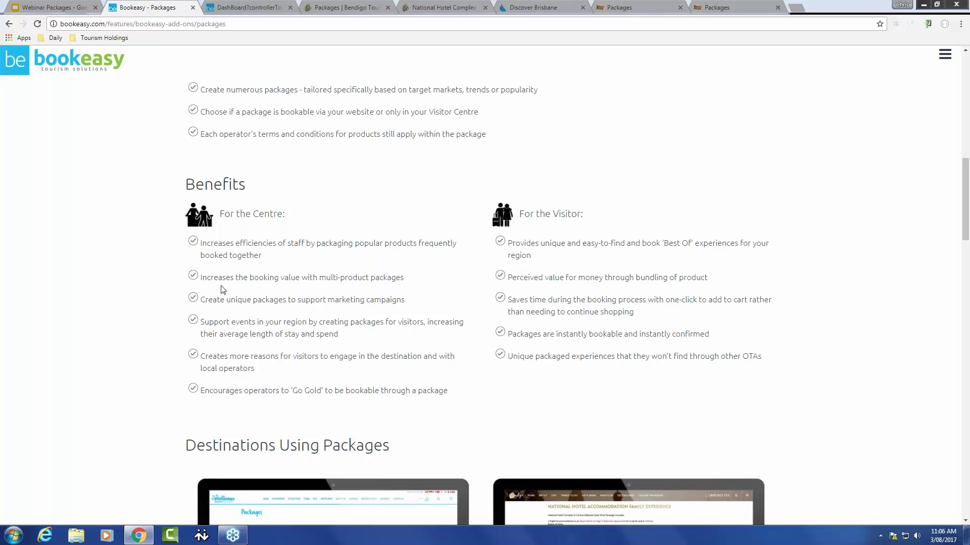
Step: Scroll further to the Destinations Using Packages example sites below the six and five benefits
{"action": "scroll", "coordinate": [220, 289], "scroll_direction": "down", "scroll_amount": 1}
{"action": "scroll", "coordinate": [220, 289], "scroll_direction": "down", "scroll_amount": 3}
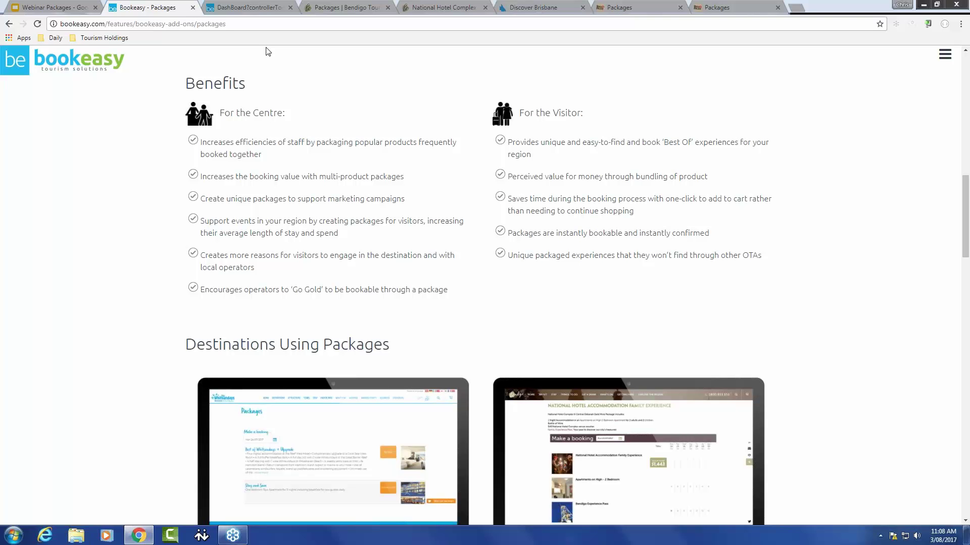
Step: In the console, open Packages > View / Search Packages to list the four published packages
{"action": "key", "text": "ctrl+Tab"}
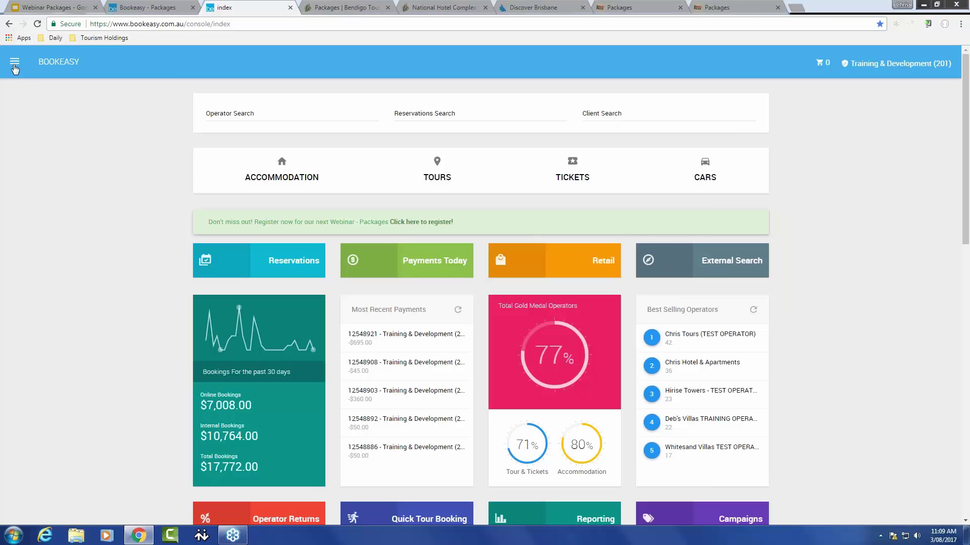
{"action": "left_click", "coordinate": [14, 66]}
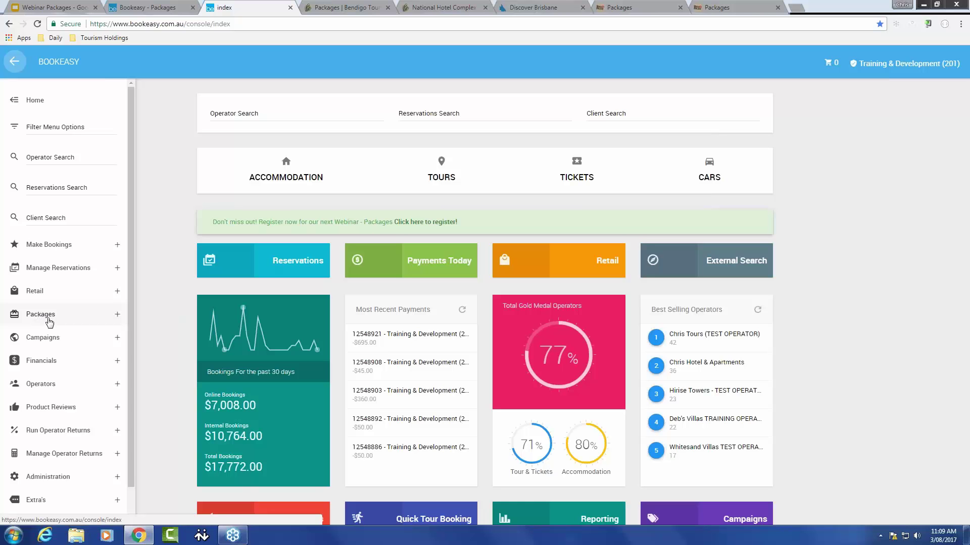
{"action": "left_click", "coordinate": [118, 315]}
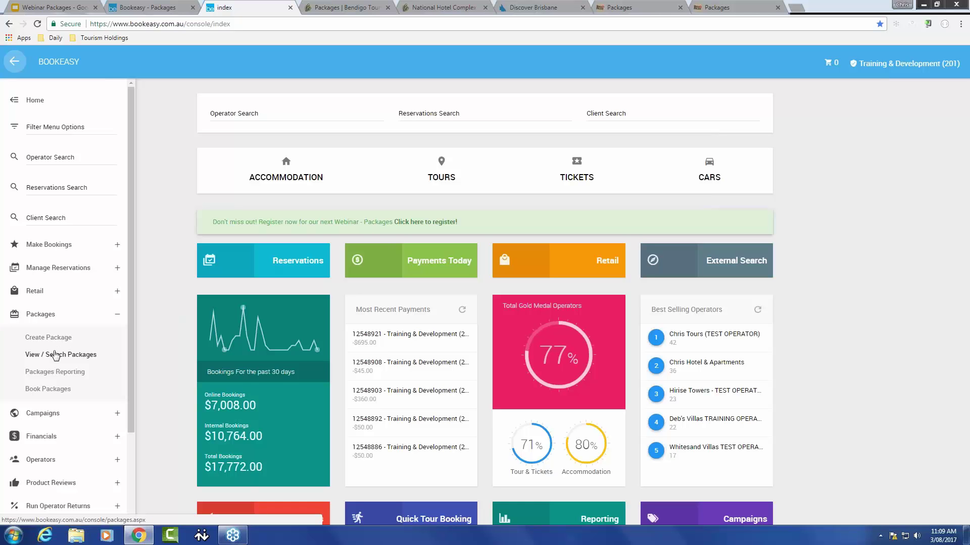
{"action": "left_click", "coordinate": [55, 355]}
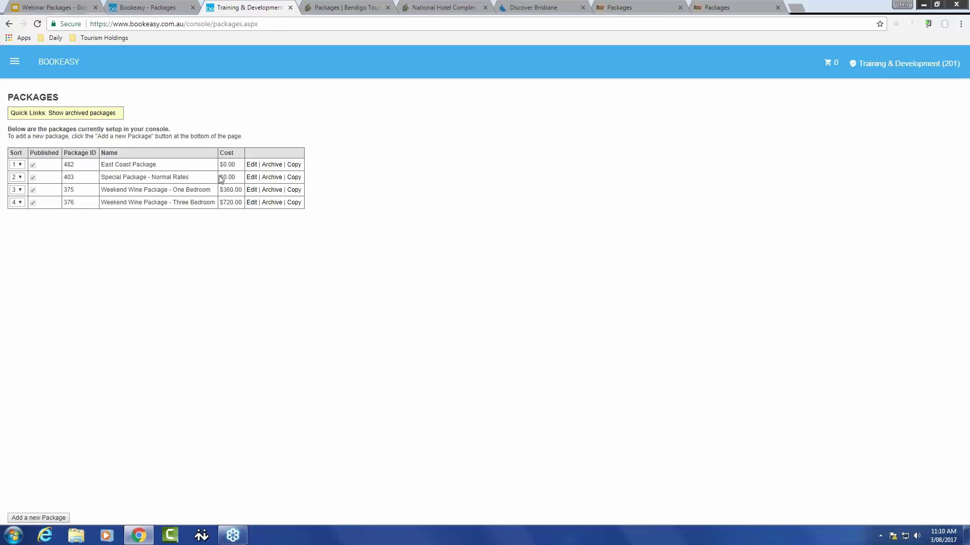
Step: Archive Special Package - Normal Rates, leaving East Coast and the two Weekend Wine packages
{"action": "left_click", "coordinate": [272, 177]}
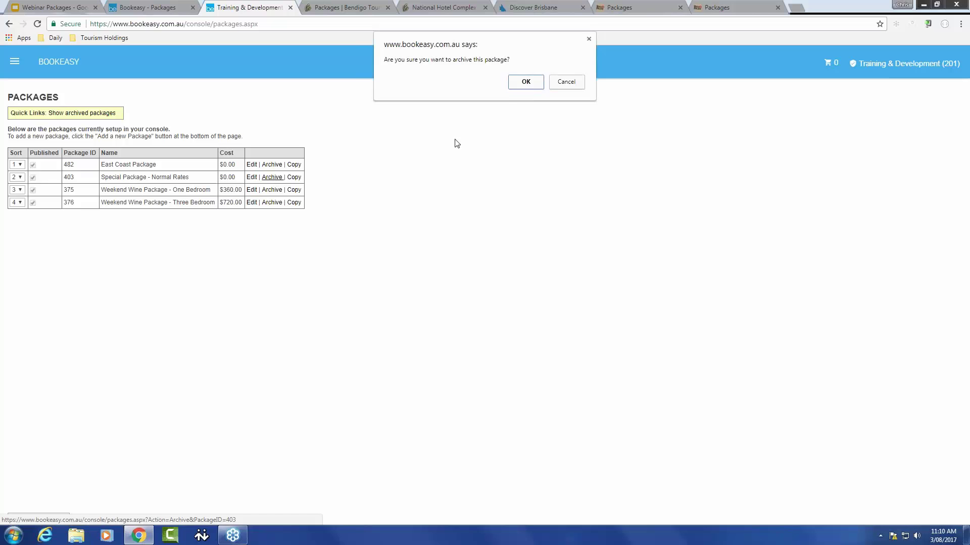
{"action": "left_click", "coordinate": [535, 85]}
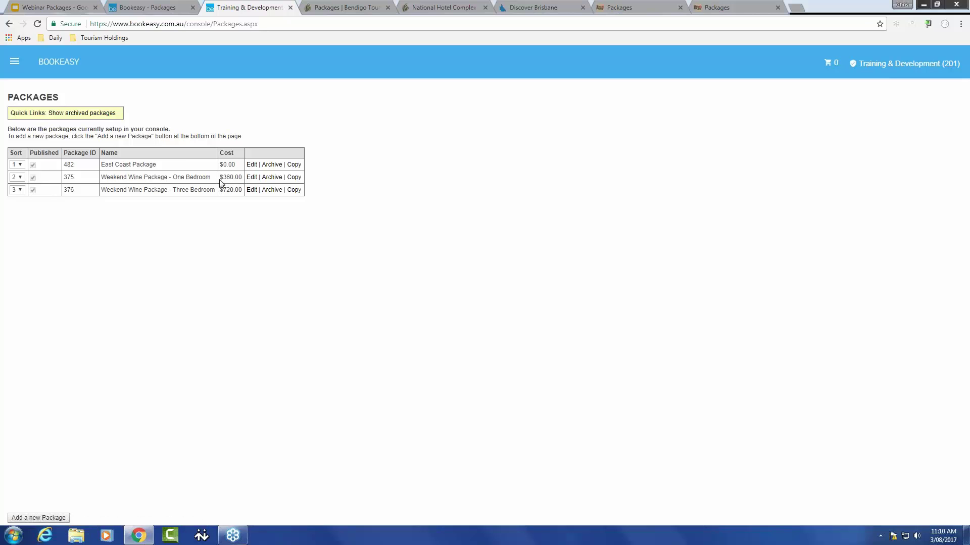
Step: Open the Weekend Wine Package - One Bedroom editor and circle its name and cost
{"action": "left_click", "coordinate": [251, 178]}
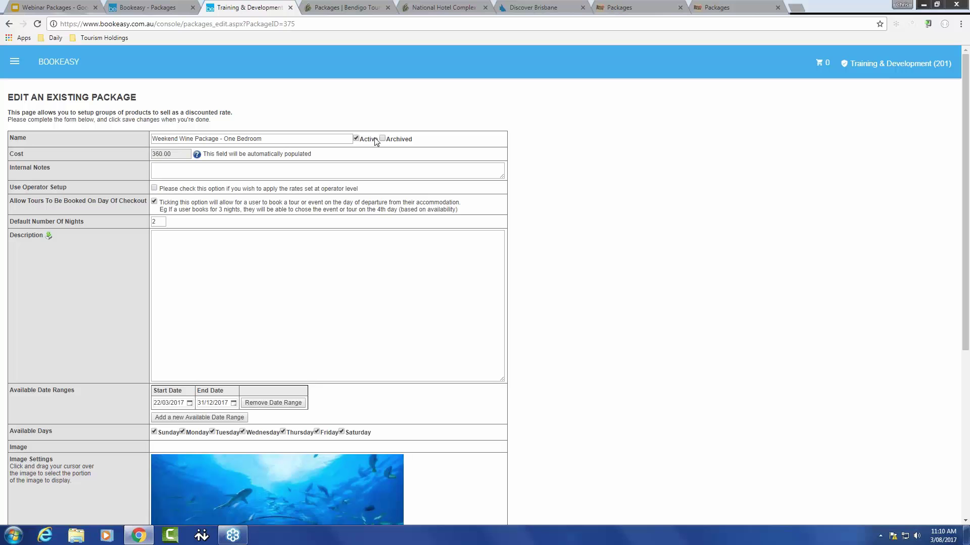
{"action": "right_click", "coordinate": [834, 148]}
{"action": "left_click", "coordinate": [828, 134]}
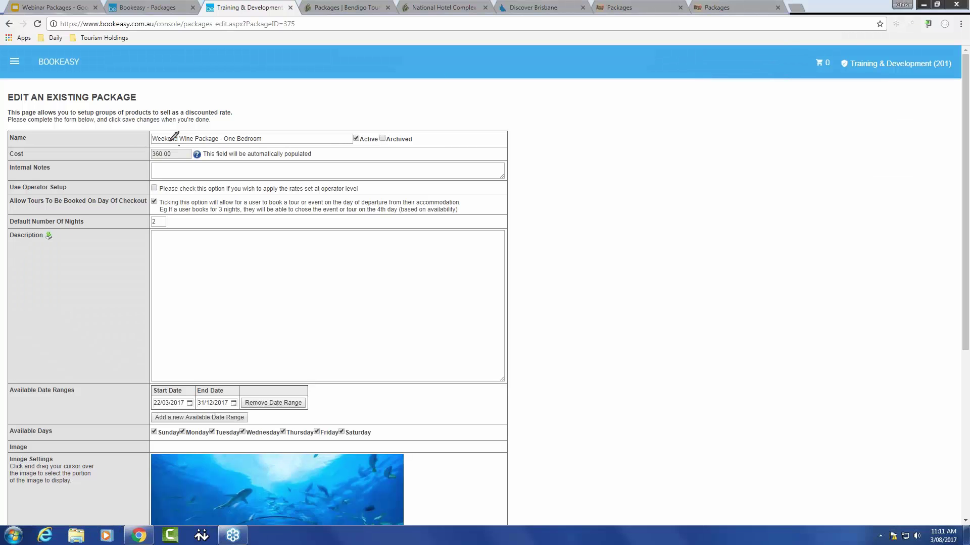
{"action": "mouse_move", "coordinate": [137, 150]}
{"action": "left_mouse_down"}
{"action": "mouse_move", "coordinate": [324, 158]}
{"action": "mouse_move", "coordinate": [195, 129]}
{"action": "mouse_move", "coordinate": [162, 133]}
{"action": "left_mouse_up"}
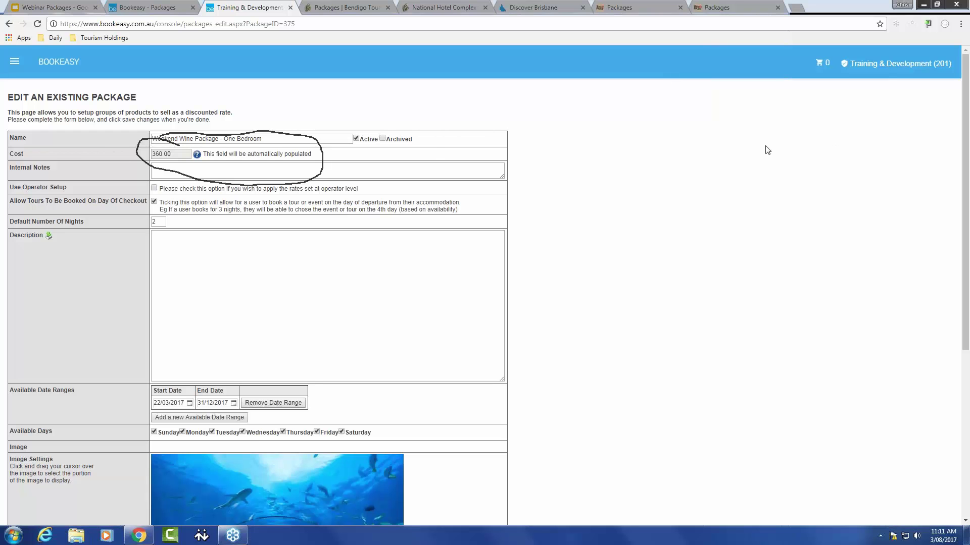
Step: Clear the drawn loop and place the caret in the empty Internal Notes box
{"action": "right_click", "coordinate": [849, 184]}
{"action": "left_click", "coordinate": [838, 181]}
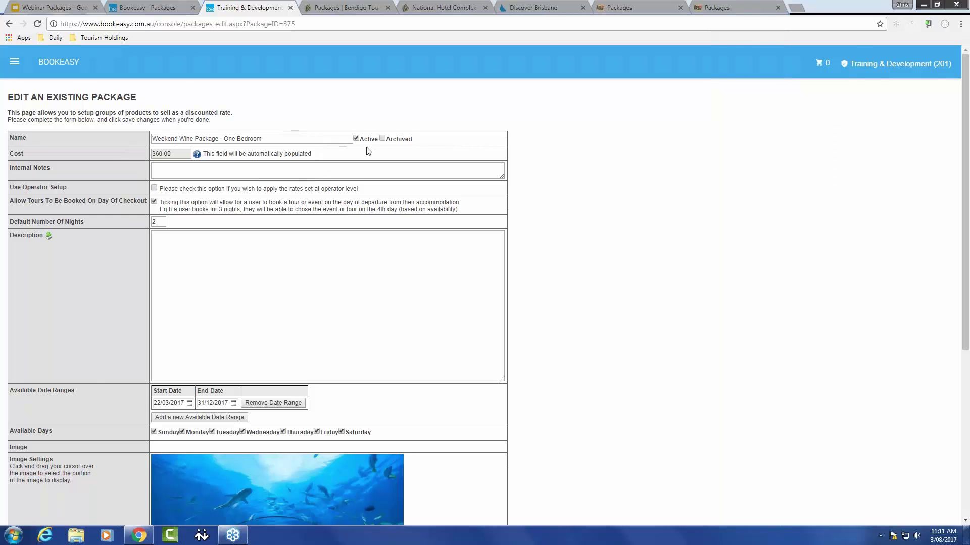
{"action": "left_click", "coordinate": [173, 171]}
{"action": "left_click", "coordinate": [153, 170]}
{"action": "scroll", "coordinate": [99, 308], "scroll_direction": "down", "scroll_amount": 4}
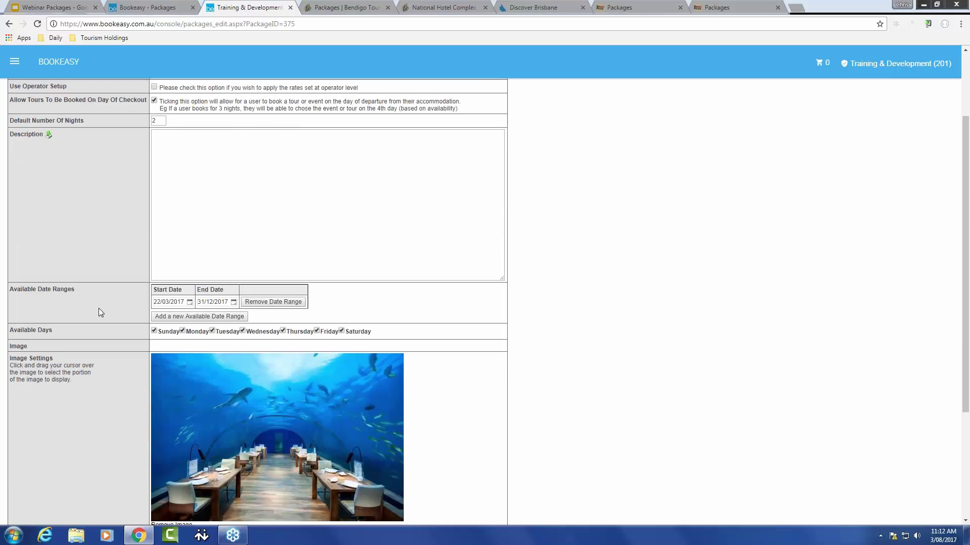
{"action": "scroll", "coordinate": [99, 309], "scroll_direction": "down", "scroll_amount": 1}
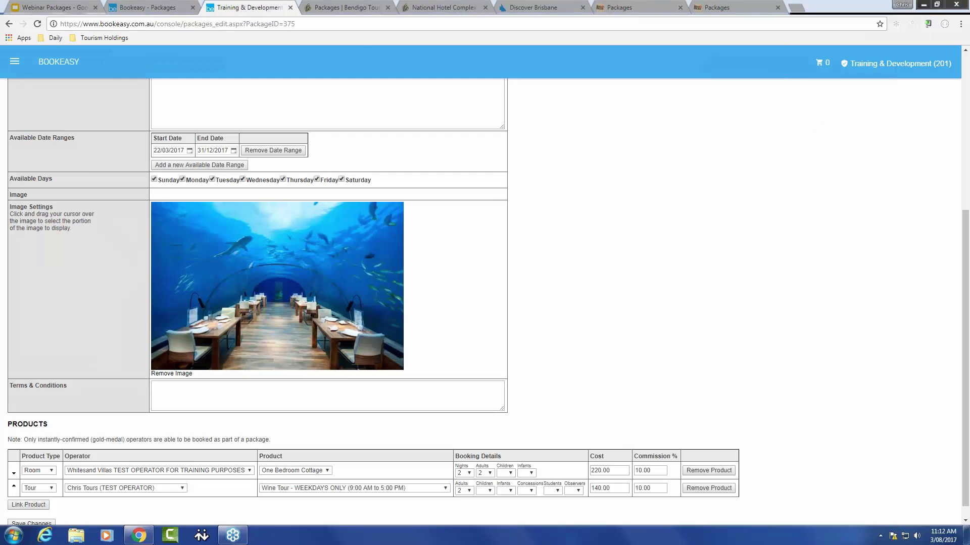
{"action": "mouse_move", "coordinate": [140, 153]}
{"action": "left_mouse_down"}
{"action": "mouse_move", "coordinate": [92, 326]}
{"action": "mouse_move", "coordinate": [101, 460]}
{"action": "left_mouse_up"}
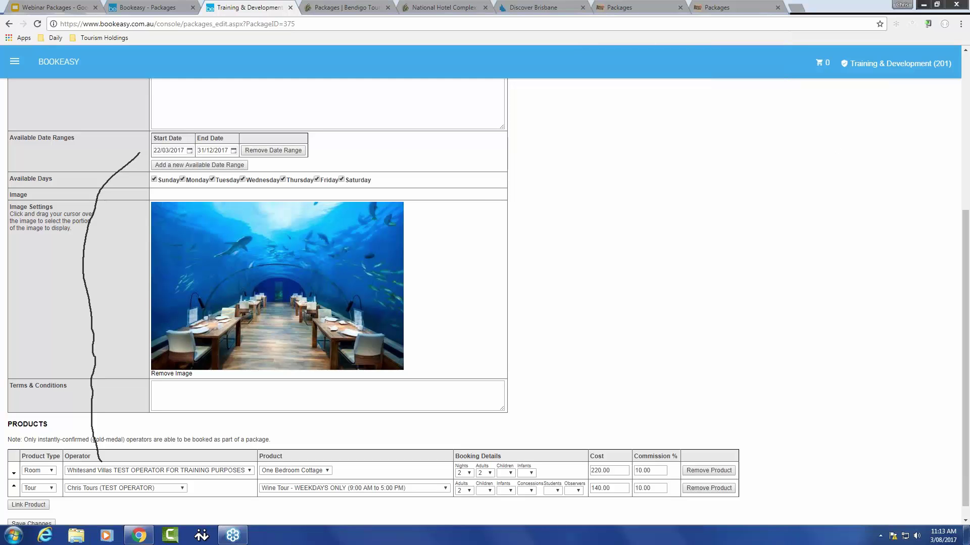
{"action": "key", "text": "Escape"}
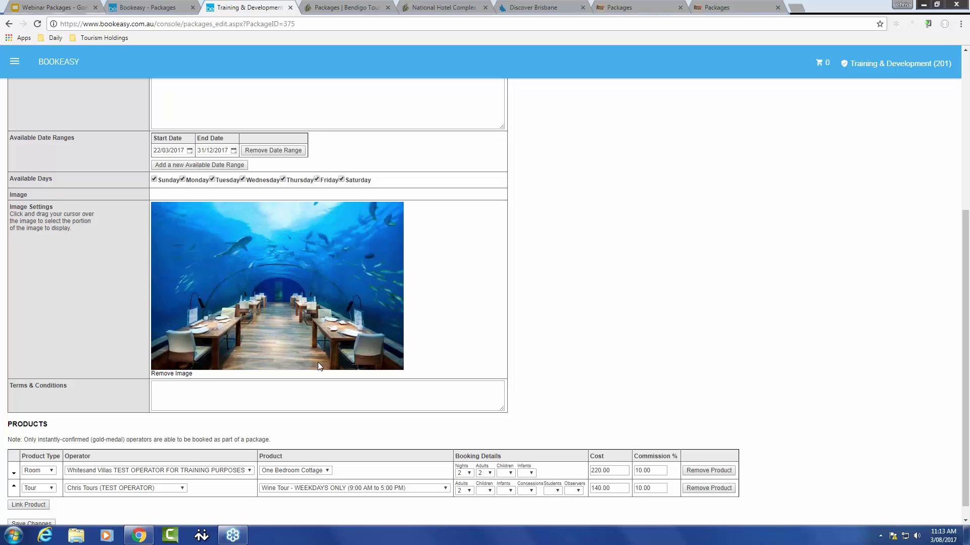
Step: Scroll the Edit Package page to the PRODUCTS table with the cottage Room and Wine Tour rows
{"action": "left_click", "coordinate": [163, 386]}
{"action": "scroll", "coordinate": [163, 385], "scroll_direction": "up", "scroll_amount": 1}
{"action": "scroll", "coordinate": [163, 386], "scroll_direction": "up", "scroll_amount": 5}
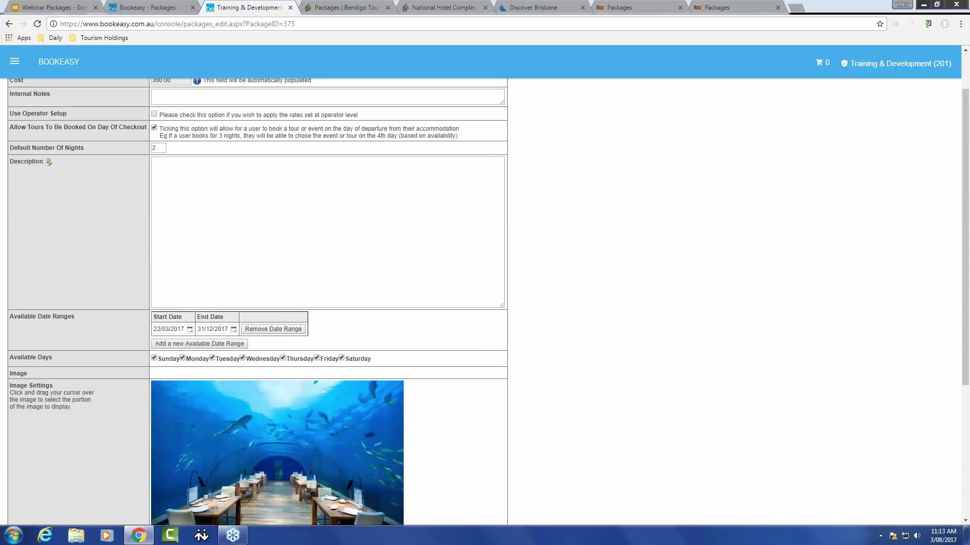
{"action": "scroll", "coordinate": [138, 375], "scroll_direction": "down", "scroll_amount": 5}
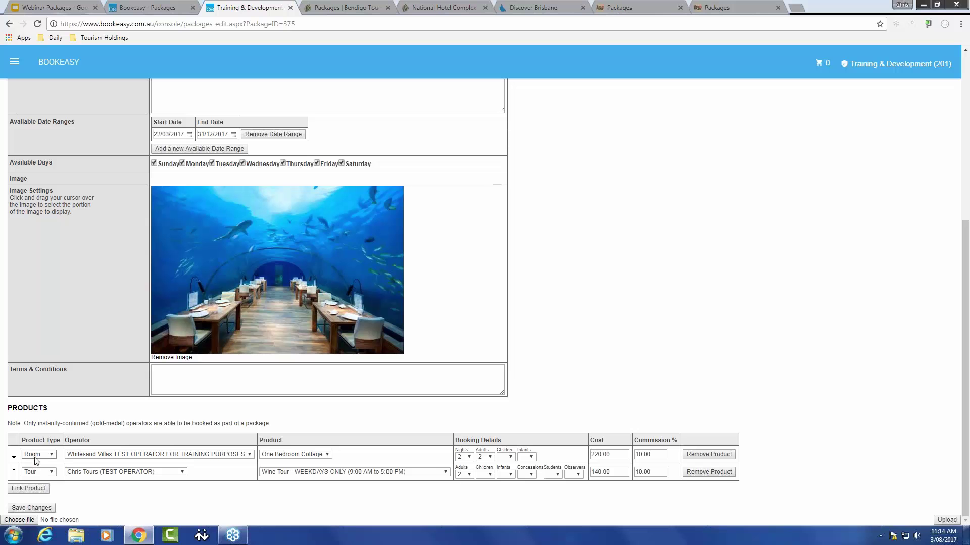
{"action": "left_click", "coordinate": [52, 454]}
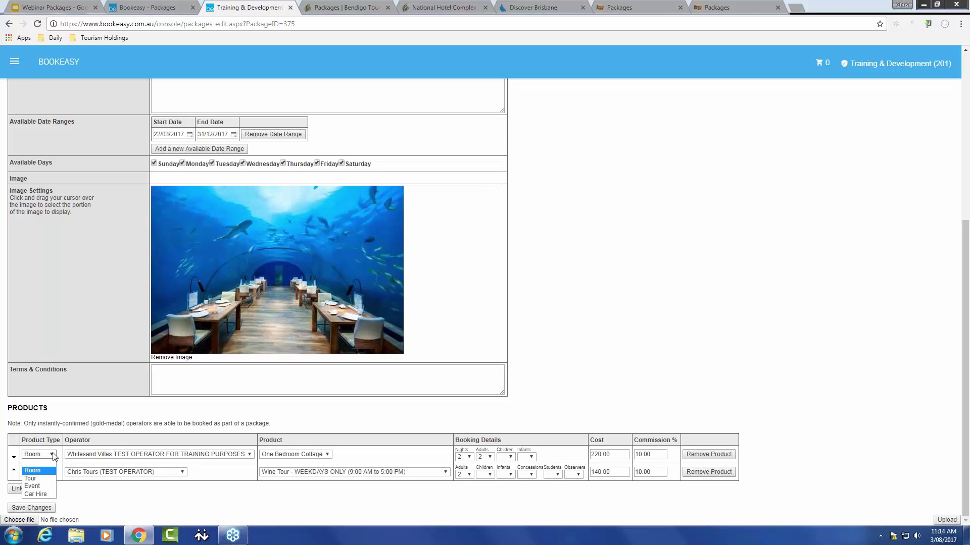
{"action": "left_click", "coordinate": [55, 455]}
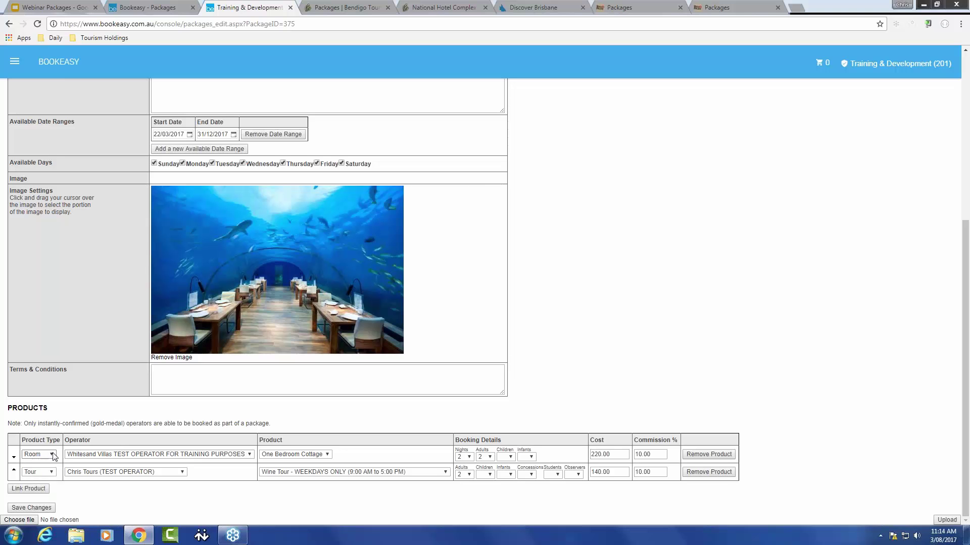
{"action": "left_click", "coordinate": [117, 454]}
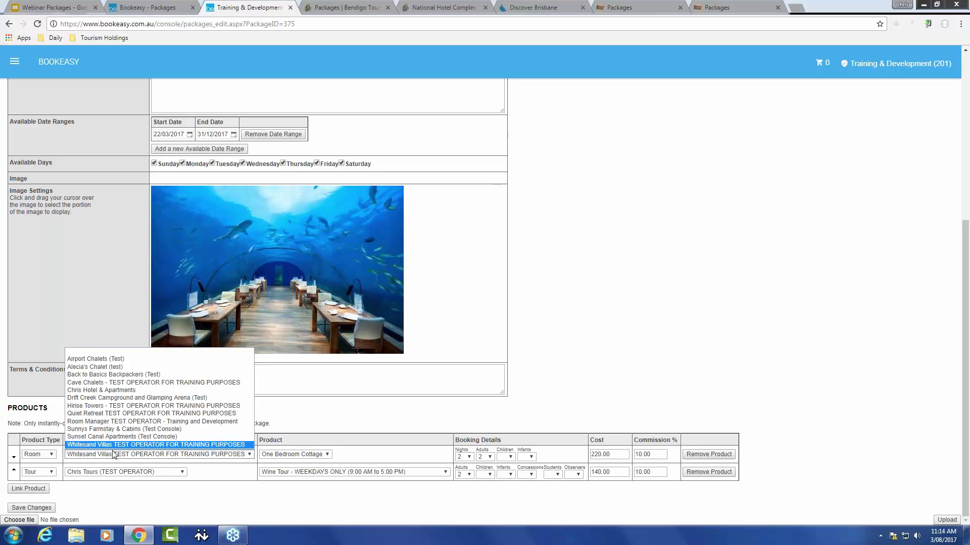
{"action": "left_click", "coordinate": [117, 444]}
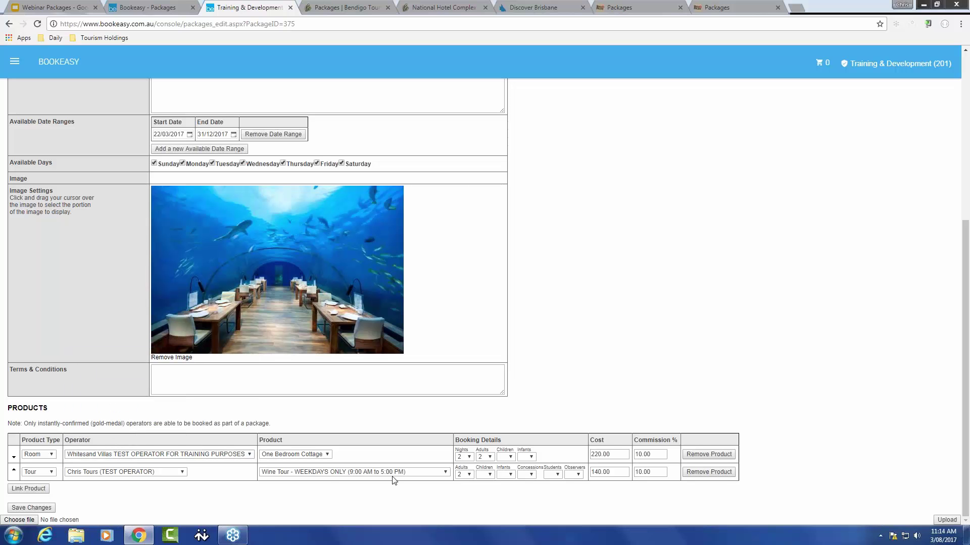
{"action": "left_click", "coordinate": [328, 456]}
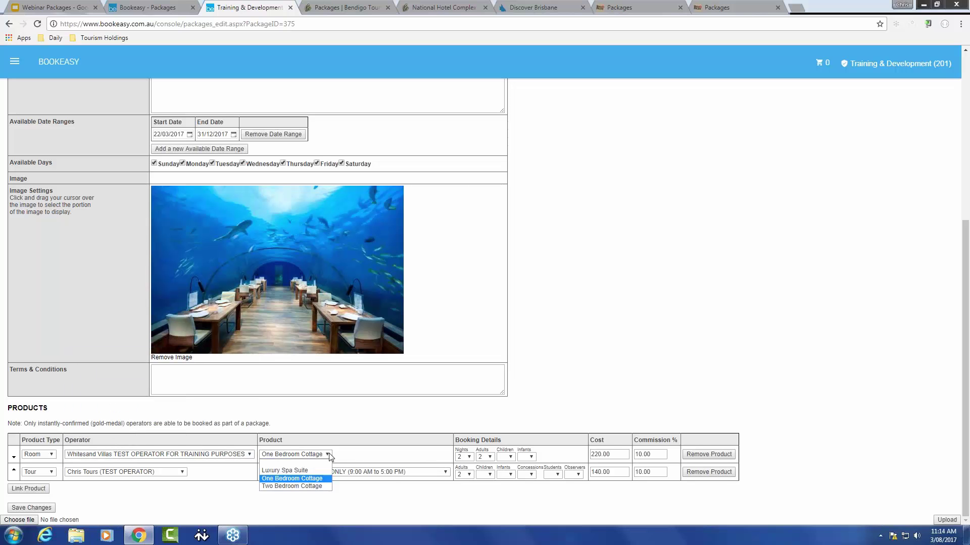
{"action": "left_click", "coordinate": [328, 456]}
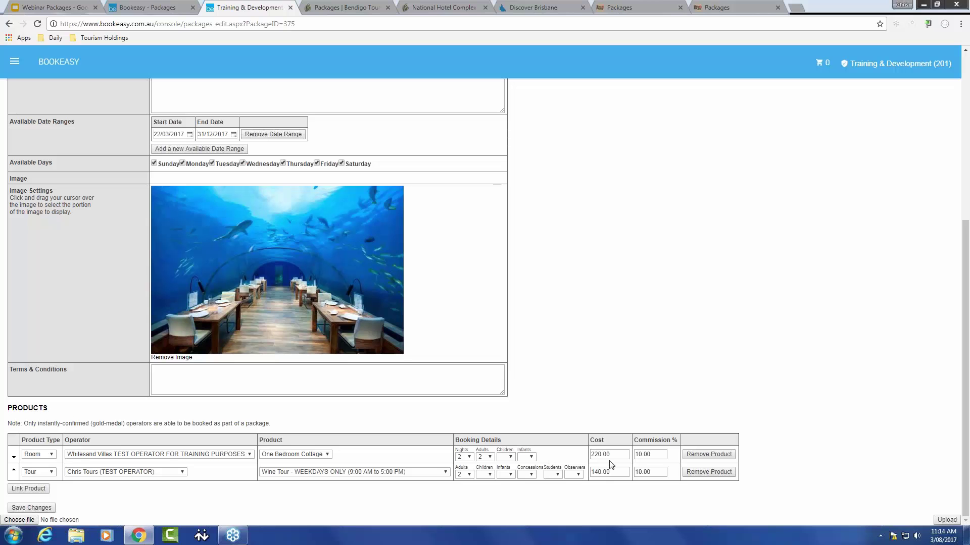
{"action": "left_click_drag", "start_coordinate": [609, 454], "coordinate": [589, 453]}
{"action": "left_click", "coordinate": [612, 472]}
{"action": "scroll", "coordinate": [10, 157], "scroll_direction": "up", "scroll_amount": 5}
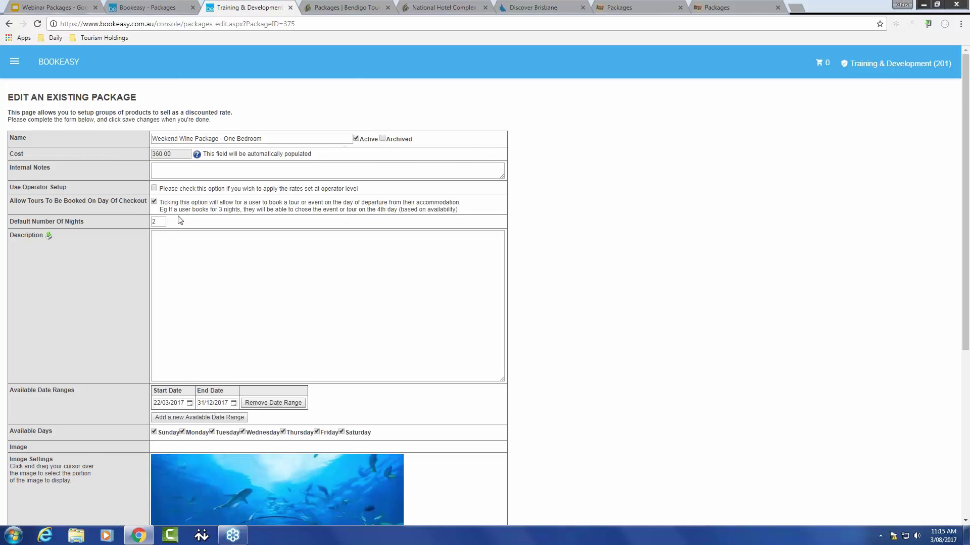
{"action": "scroll", "coordinate": [180, 221], "scroll_direction": "down", "scroll_amount": 5}
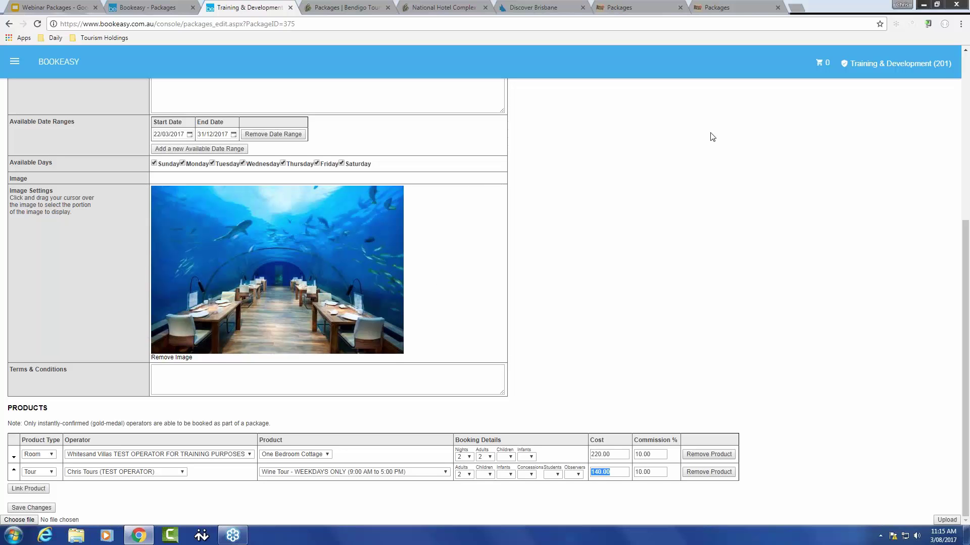
Step: Dismiss the screen annotation and go back to the console home dashboard via the BOOKEASY logo
{"action": "left_click", "coordinate": [824, 128]}
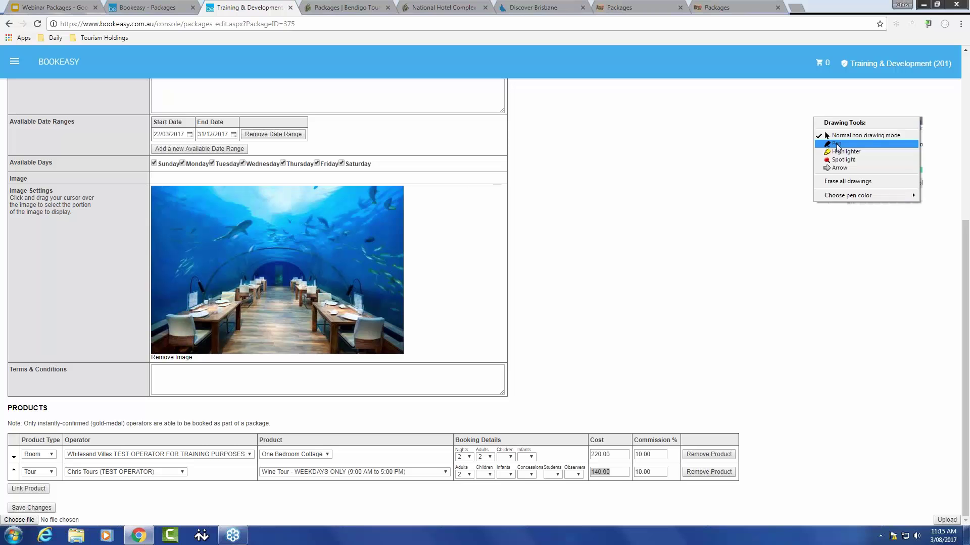
{"action": "left_click", "coordinate": [836, 146]}
{"action": "mouse_move", "coordinate": [632, 436]}
{"action": "left_mouse_down"}
{"action": "mouse_move", "coordinate": [677, 472]}
{"action": "mouse_move", "coordinate": [662, 435]}
{"action": "left_mouse_up"}
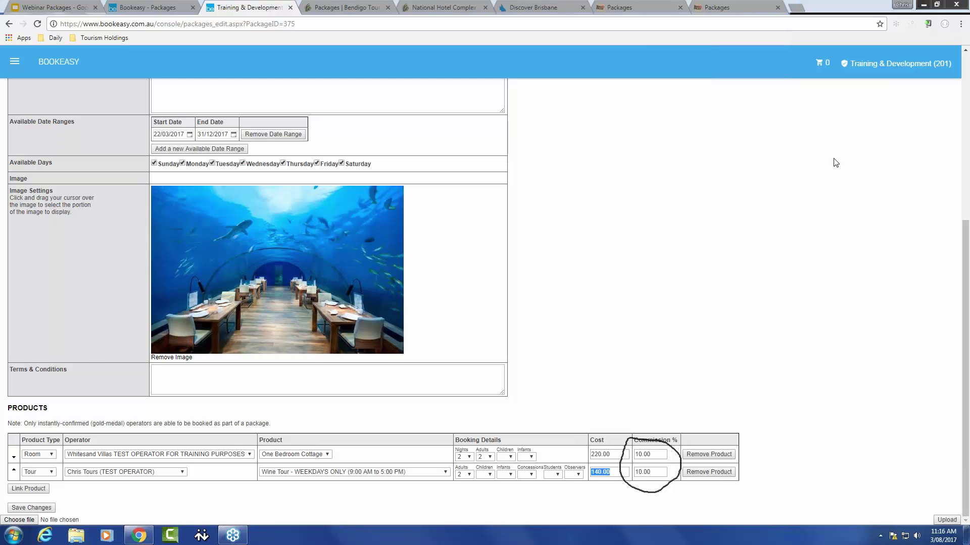
{"action": "key", "text": "Escape"}
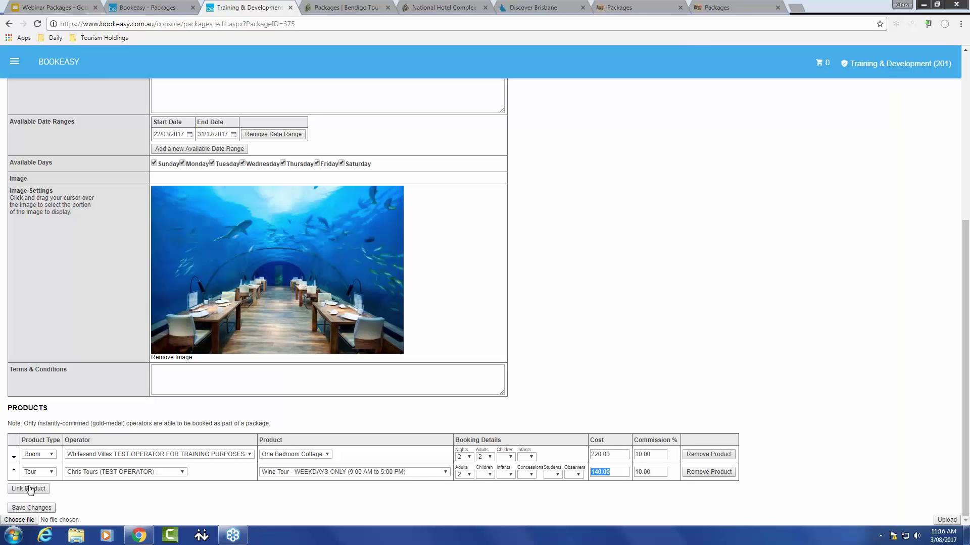
{"action": "left_click", "coordinate": [58, 59]}
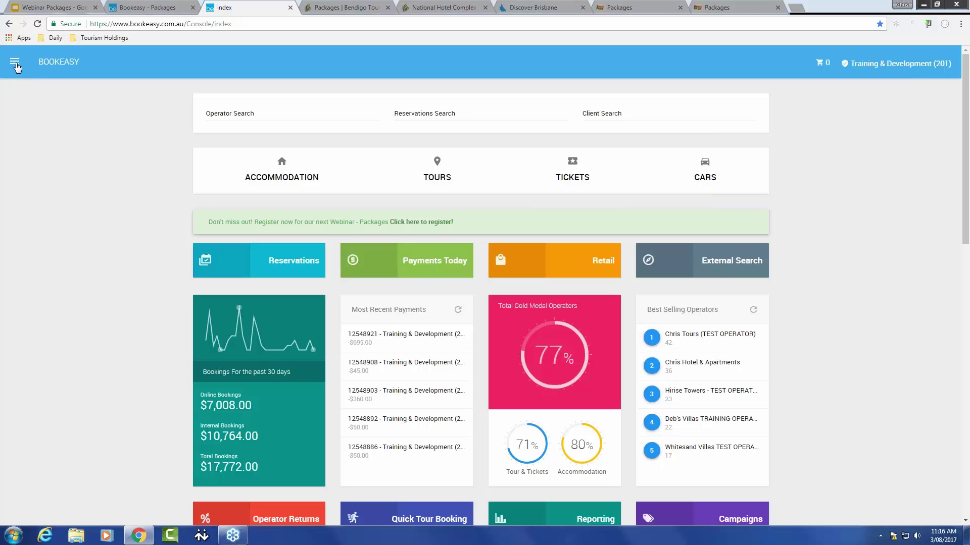
Step: Open Packages > Book Packages to show the public list of East Coast and Weekend Wine packages
{"action": "left_click", "coordinate": [16, 65]}
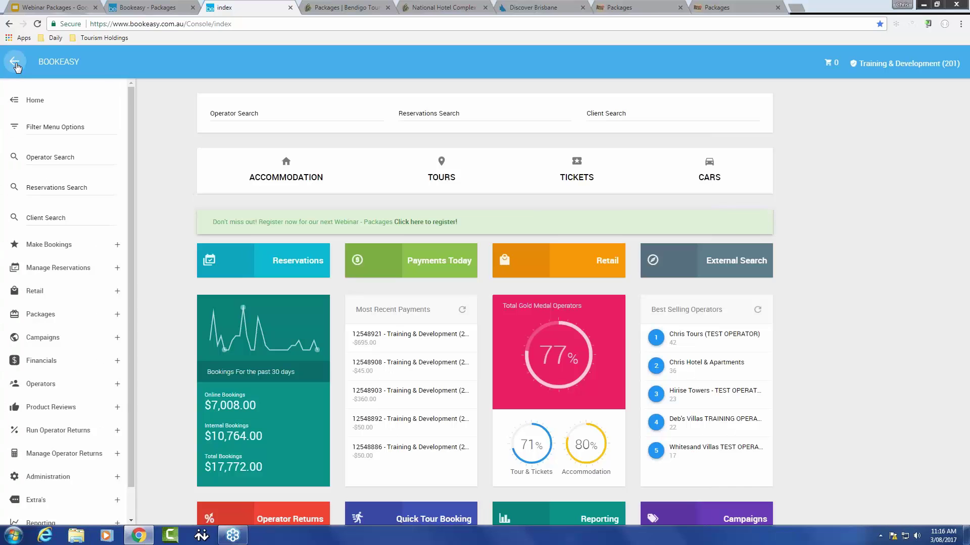
{"action": "left_click", "coordinate": [116, 314]}
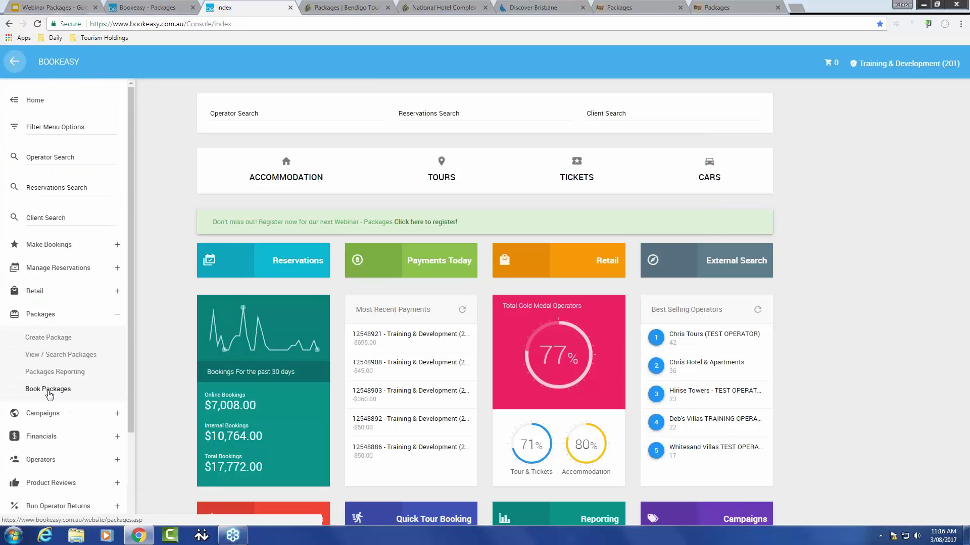
{"action": "left_click", "coordinate": [49, 390]}
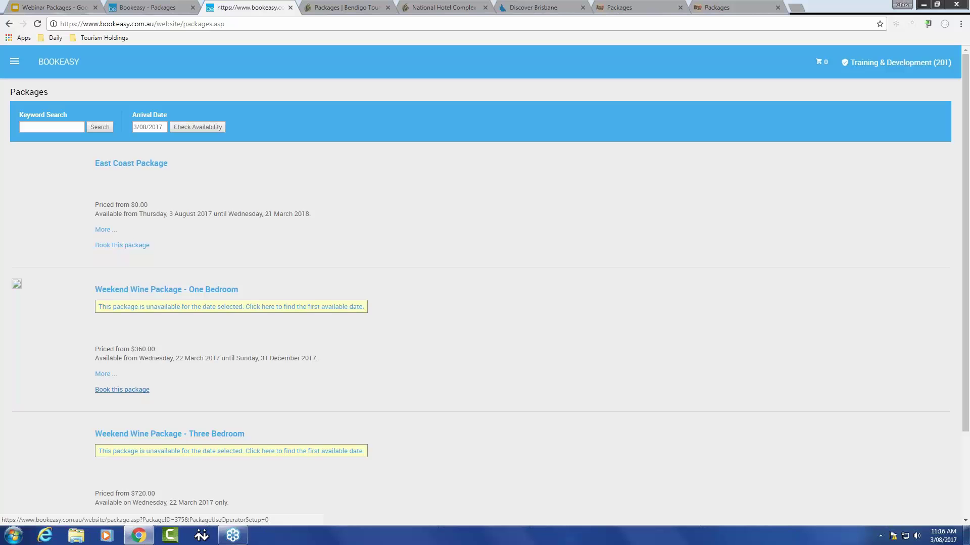
Step: Follow 'Book this package' under Weekend Wine Package - One Bedroom
{"action": "left_click", "coordinate": [122, 389]}
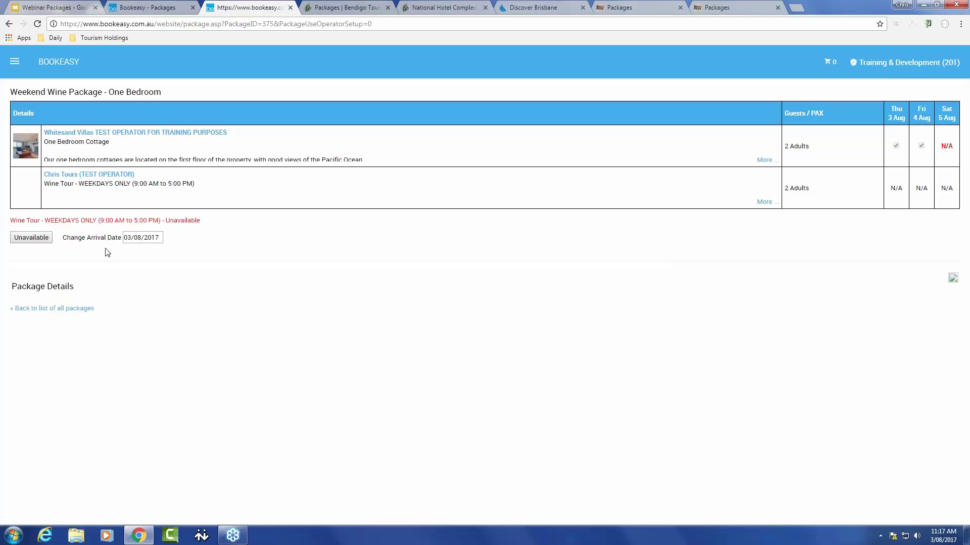
Step: Change the package arrival date to 18 October 2017 using the calendar
{"action": "left_click", "coordinate": [153, 237]}
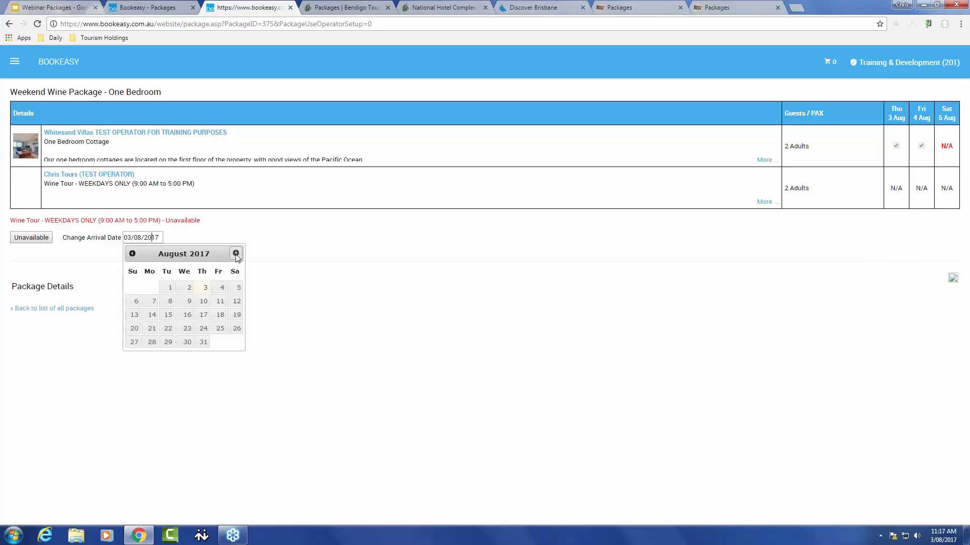
{"action": "key", "text": "Page_Down"}
{"action": "key", "text": "Page_Down"}
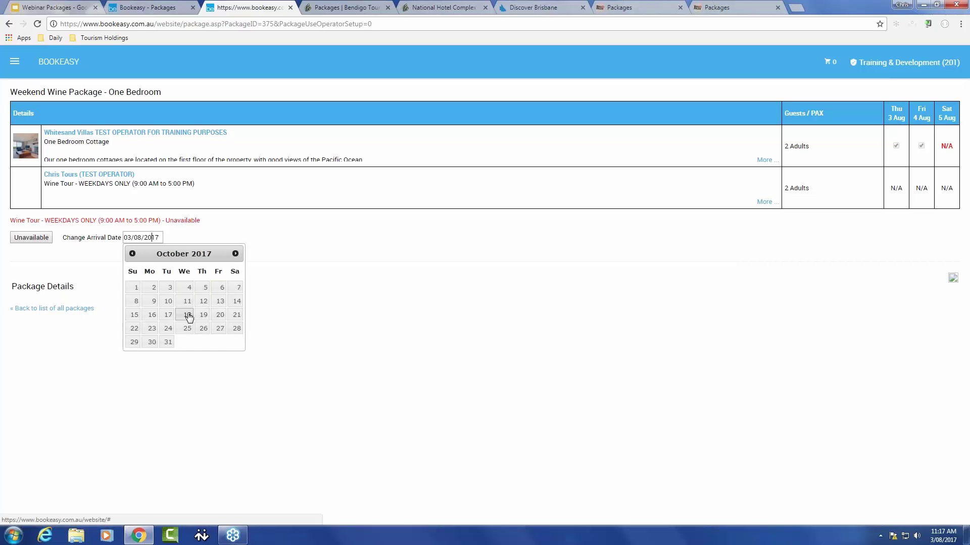
{"action": "left_click", "coordinate": [186, 316]}
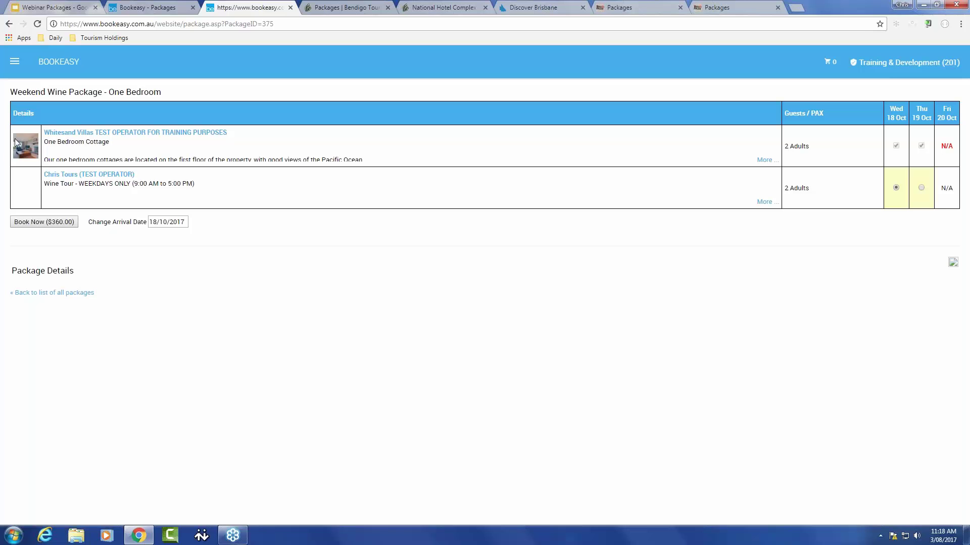
Step: Highlight the Wine Tour's unavailable date, then move the tour to Thu 19 Oct
{"action": "left_click_drag", "start_coordinate": [32, 147], "coordinate": [18, 144]}
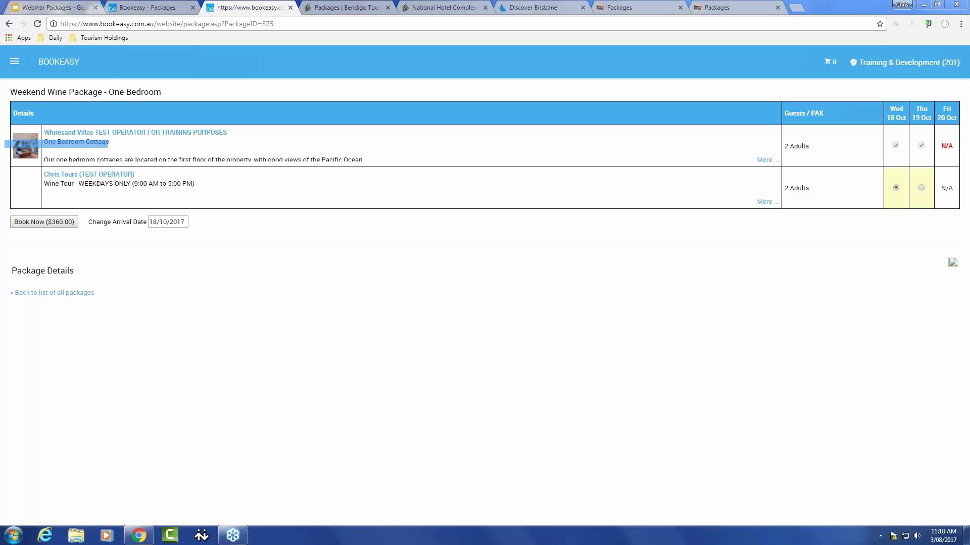
{"action": "mouse_move", "coordinate": [956, 172]}
{"action": "left_mouse_down"}
{"action": "mouse_move", "coordinate": [941, 178]}
{"action": "mouse_move", "coordinate": [956, 208]}
{"action": "mouse_move", "coordinate": [959, 168]}
{"action": "left_mouse_up"}
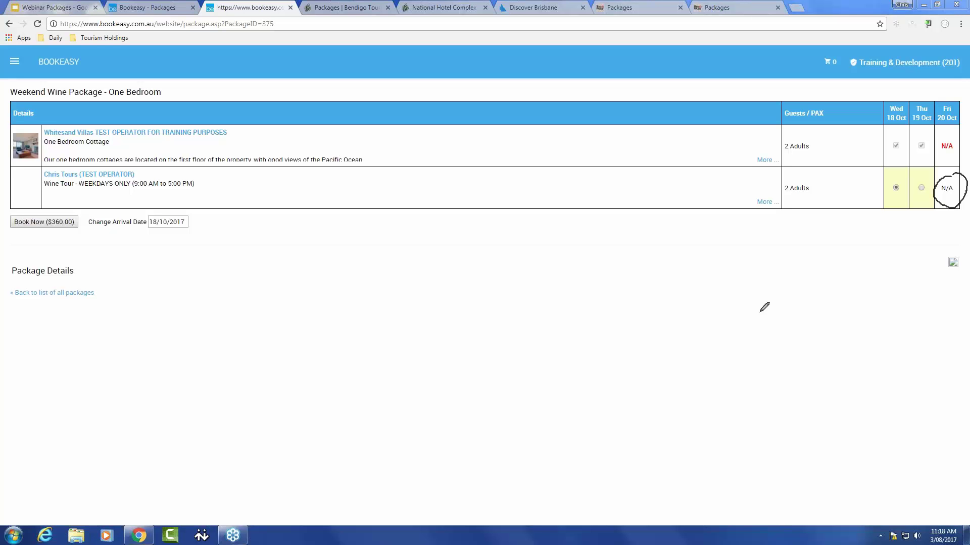
{"action": "left_click", "coordinate": [760, 311]}
{"action": "left_click", "coordinate": [35, 184]}
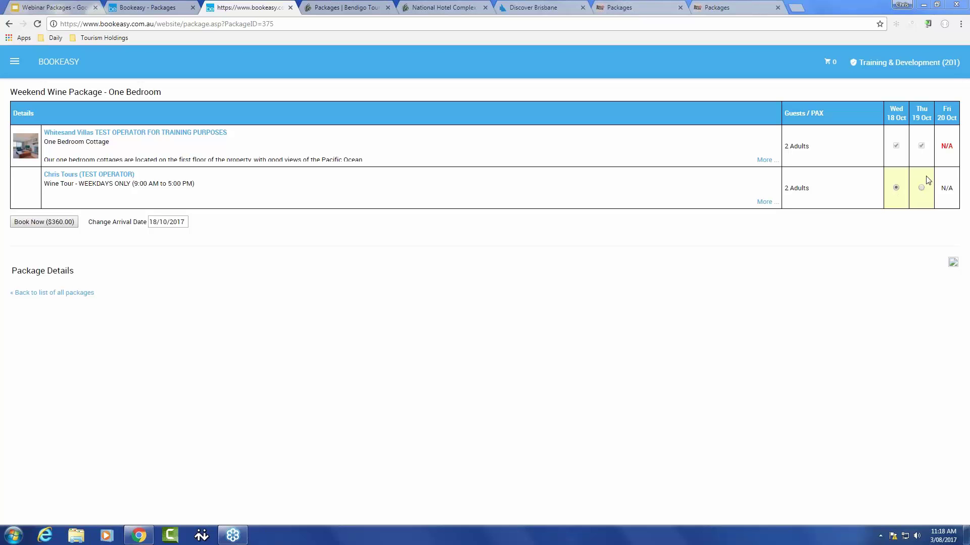
{"action": "left_click", "coordinate": [921, 188]}
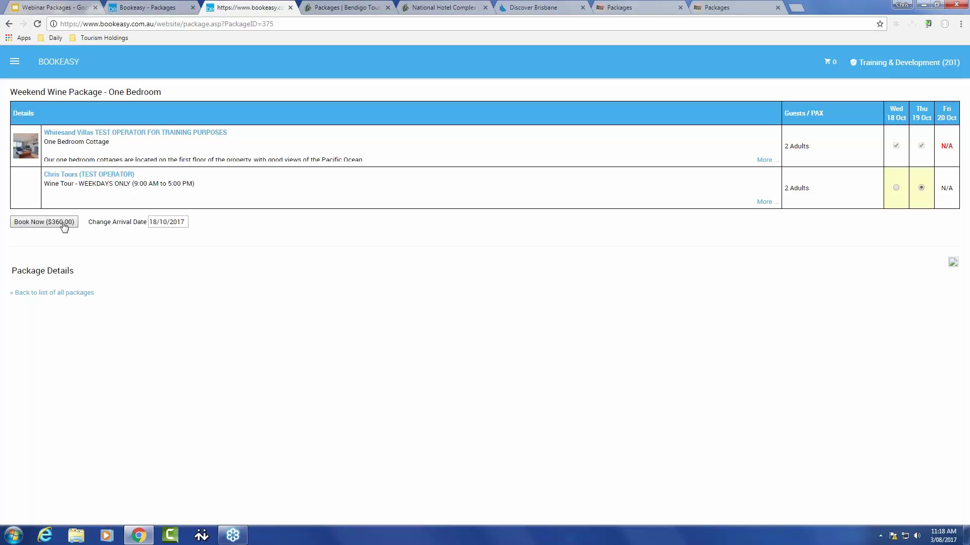
Step: Book the Weekend Wine Package at $360.00, scrolling through and accepting its Terms & Conditions
{"action": "left_click", "coordinate": [64, 227]}
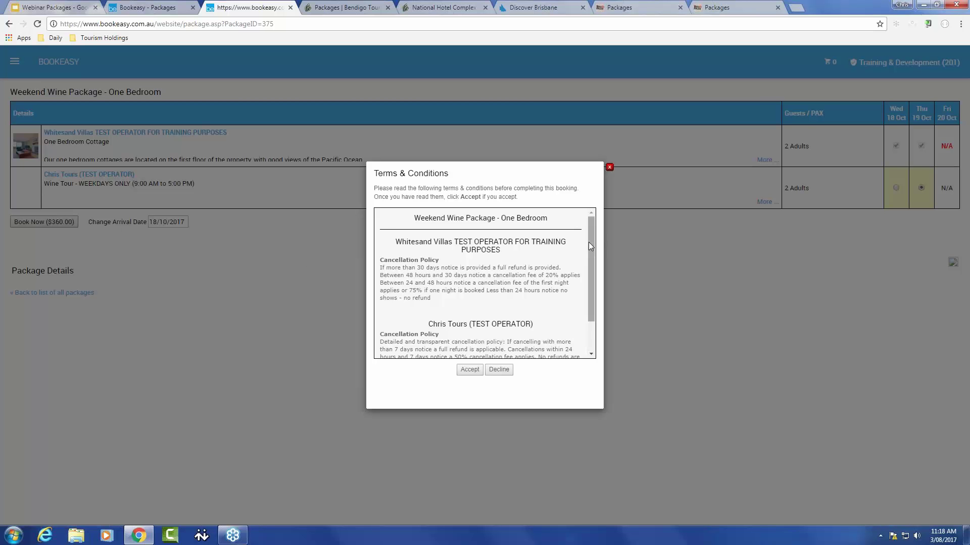
{"action": "left_click_drag", "start_coordinate": [589, 241], "coordinate": [592, 274]}
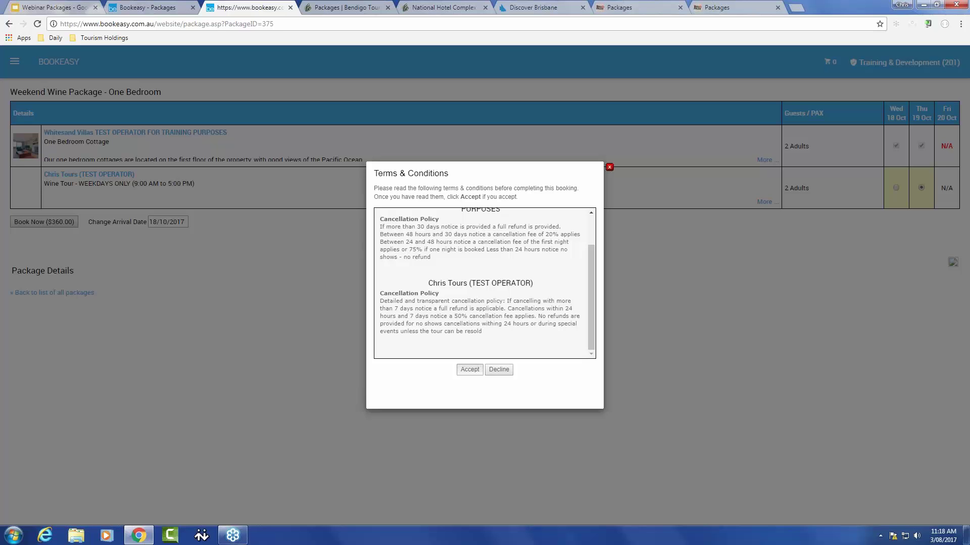
{"action": "left_click", "coordinate": [470, 369]}
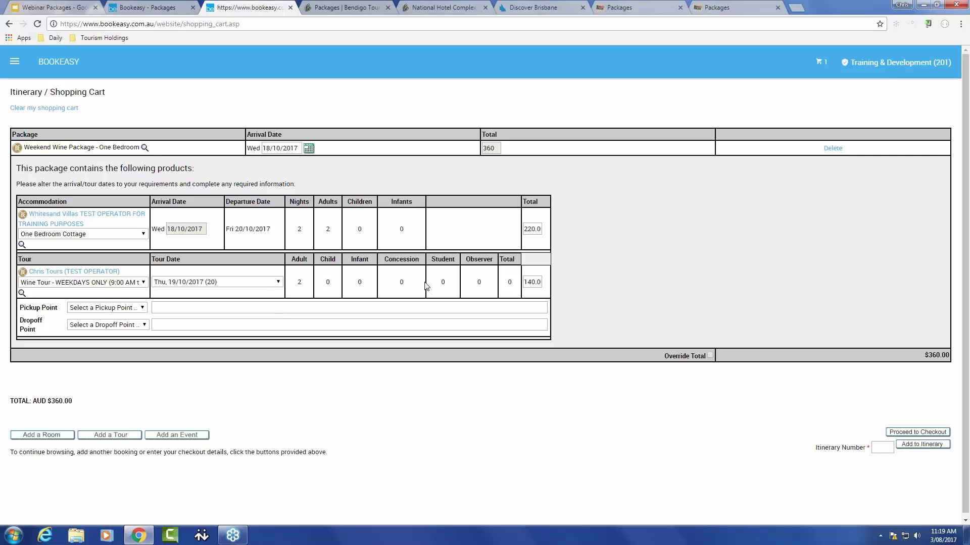
Step: Delete the Weekend Wine Package row from the shopping cart
{"action": "double_click", "coordinate": [530, 229]}
{"action": "left_click", "coordinate": [567, 160]}
{"action": "left_click", "coordinate": [833, 149]}
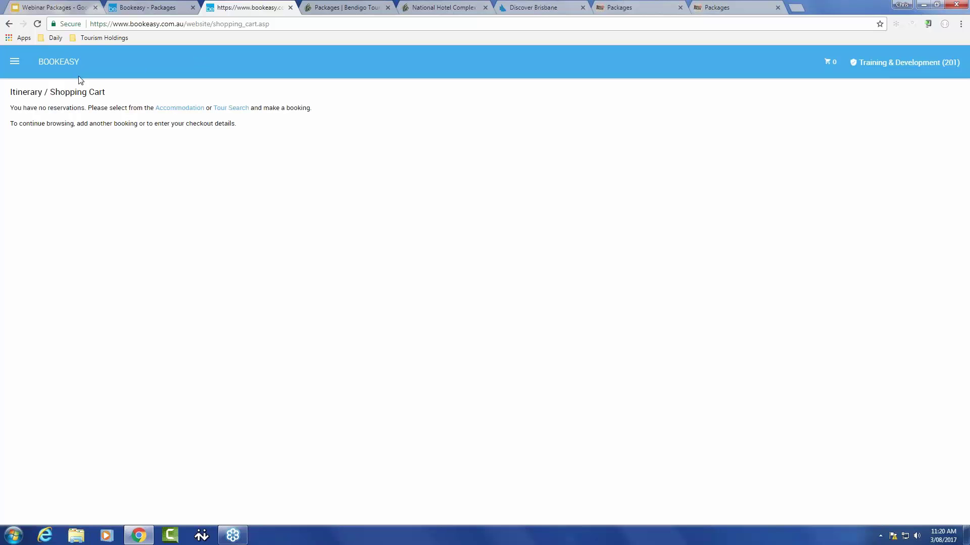
Step: Go to View / Search Packages under Packages in the navigation menu
{"action": "left_click", "coordinate": [15, 62]}
{"action": "left_click", "coordinate": [126, 315]}
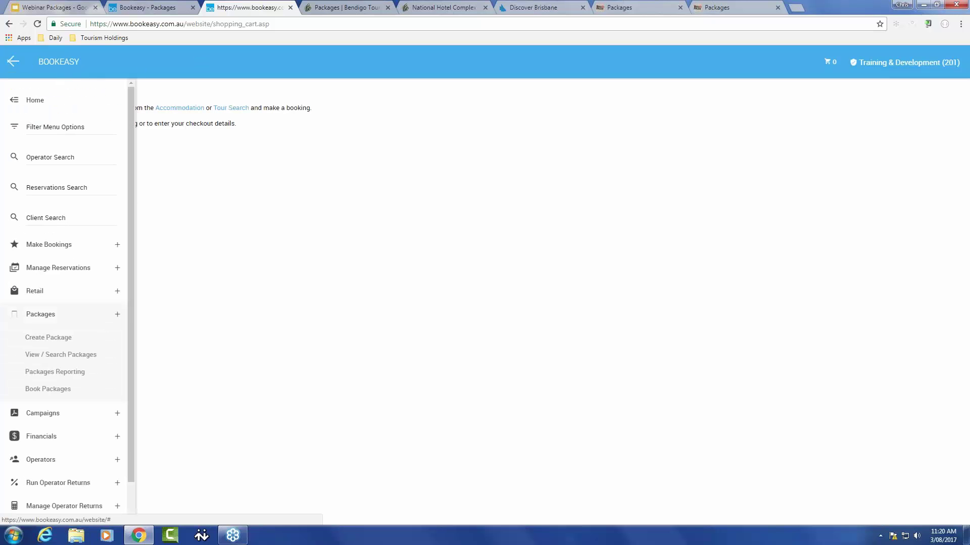
{"action": "left_click", "coordinate": [83, 356]}
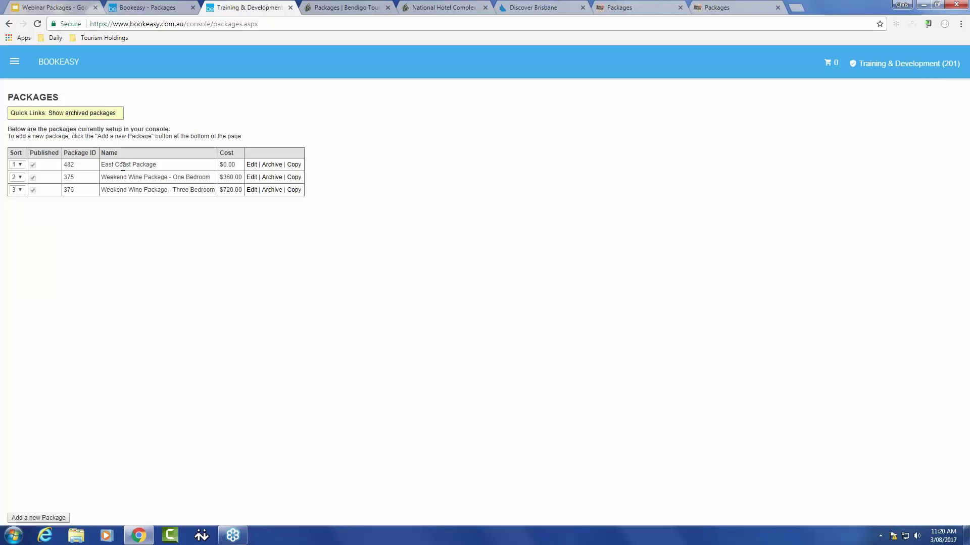
Step: Edit the East Coast Package row in the Packages list
{"action": "left_click", "coordinate": [252, 165]}
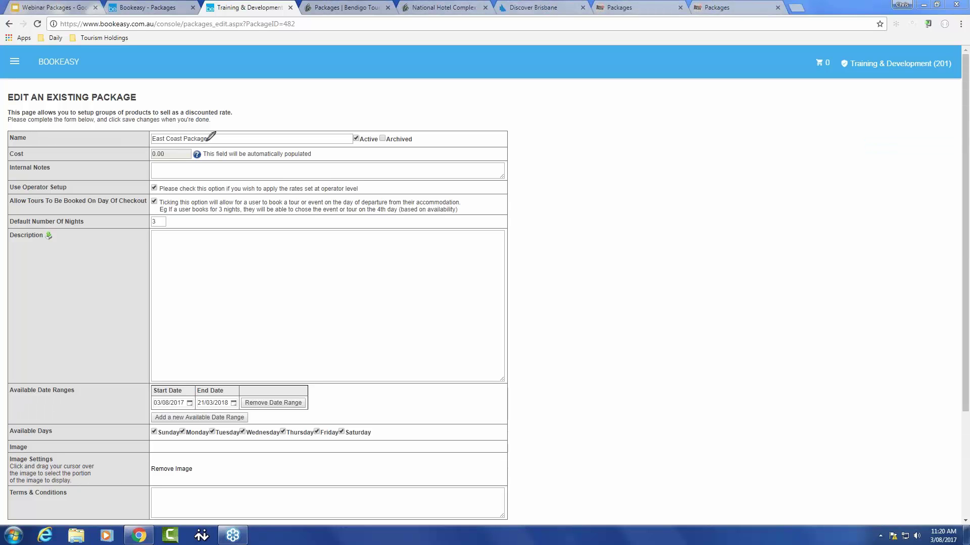
{"action": "mouse_move", "coordinate": [179, 146]}
{"action": "left_mouse_down"}
{"action": "mouse_move", "coordinate": [169, 164]}
{"action": "mouse_move", "coordinate": [204, 152]}
{"action": "mouse_move", "coordinate": [186, 143]}
{"action": "mouse_move", "coordinate": [132, 171]}
{"action": "mouse_move", "coordinate": [152, 195]}
{"action": "mouse_move", "coordinate": [151, 178]}
{"action": "left_mouse_up"}
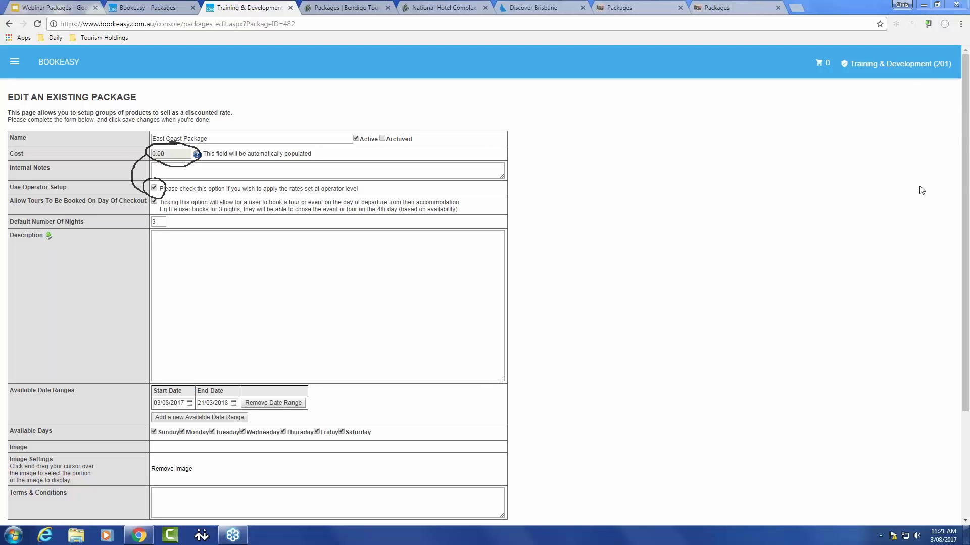
{"action": "key", "text": "Escape"}
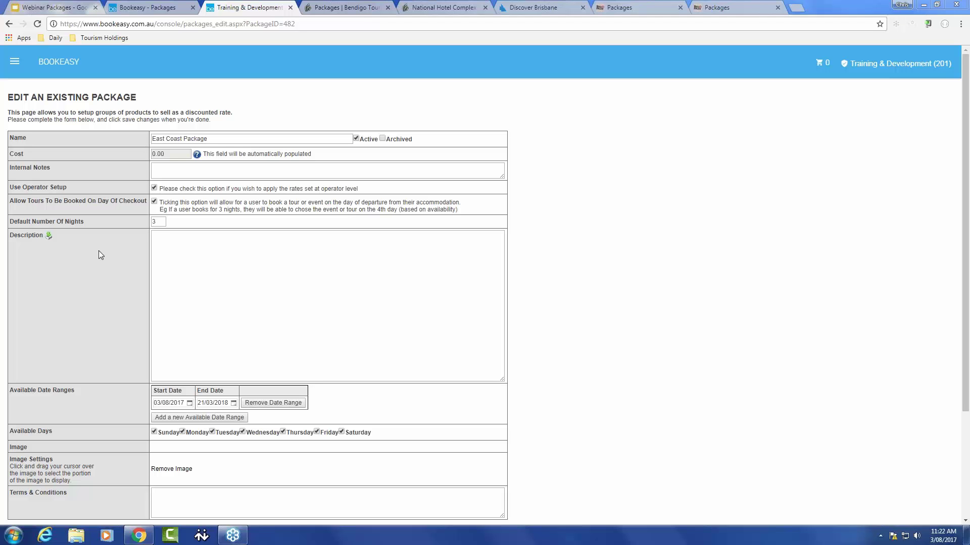
{"action": "scroll", "coordinate": [105, 283], "scroll_direction": "down", "scroll_amount": 2}
{"action": "scroll", "coordinate": [105, 284], "scroll_direction": "down", "scroll_amount": 1}
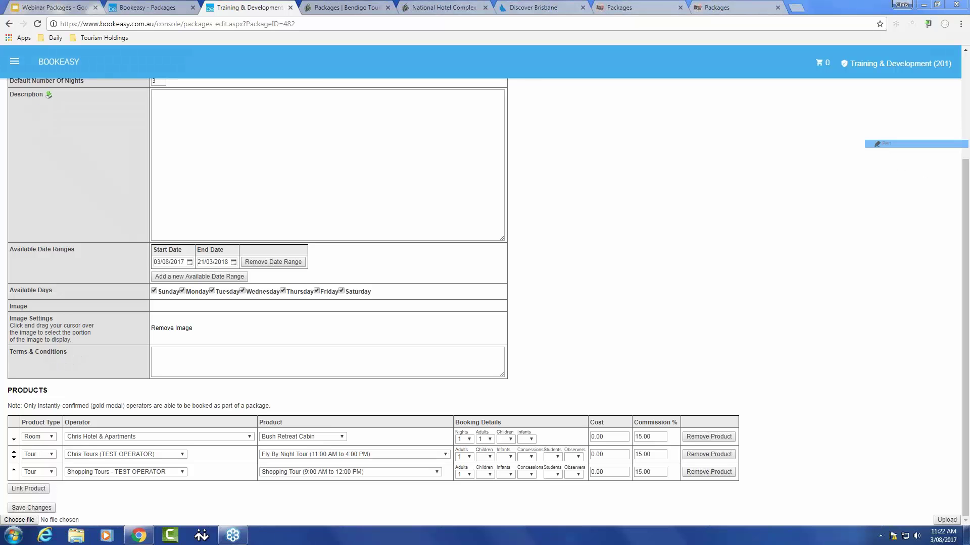
{"action": "key", "text": "ctrl+2"}
{"action": "mouse_move", "coordinate": [603, 427]}
{"action": "left_mouse_down"}
{"action": "mouse_move", "coordinate": [578, 444]}
{"action": "mouse_move", "coordinate": [601, 482]}
{"action": "mouse_move", "coordinate": [624, 438]}
{"action": "mouse_move", "coordinate": [612, 425]}
{"action": "mouse_move", "coordinate": [592, 430]}
{"action": "left_mouse_up"}
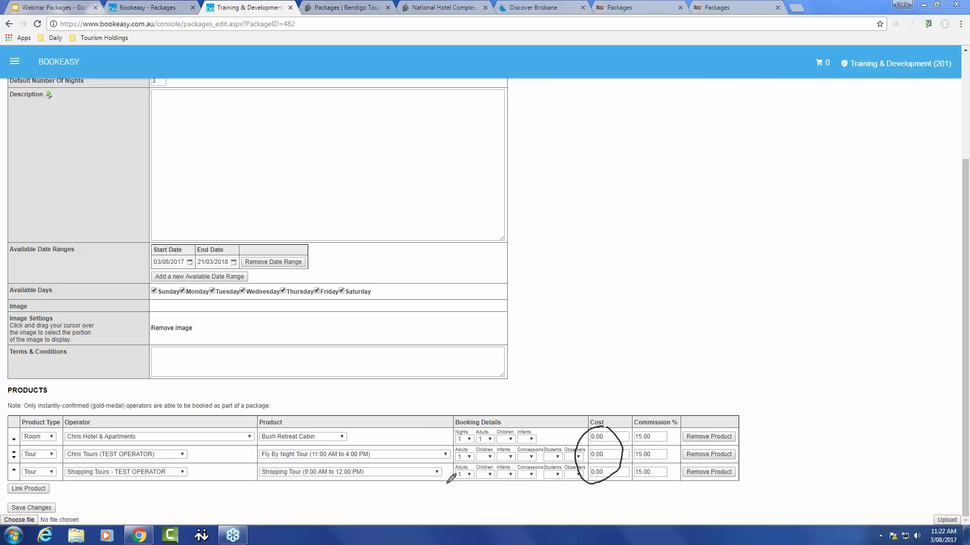
{"action": "mouse_move", "coordinate": [448, 484]}
{"action": "left_mouse_down"}
{"action": "mouse_move", "coordinate": [507, 470]}
{"action": "mouse_move", "coordinate": [511, 435]}
{"action": "mouse_move", "coordinate": [434, 431]}
{"action": "mouse_move", "coordinate": [440, 469]}
{"action": "mouse_move", "coordinate": [464, 482]}
{"action": "left_mouse_up"}
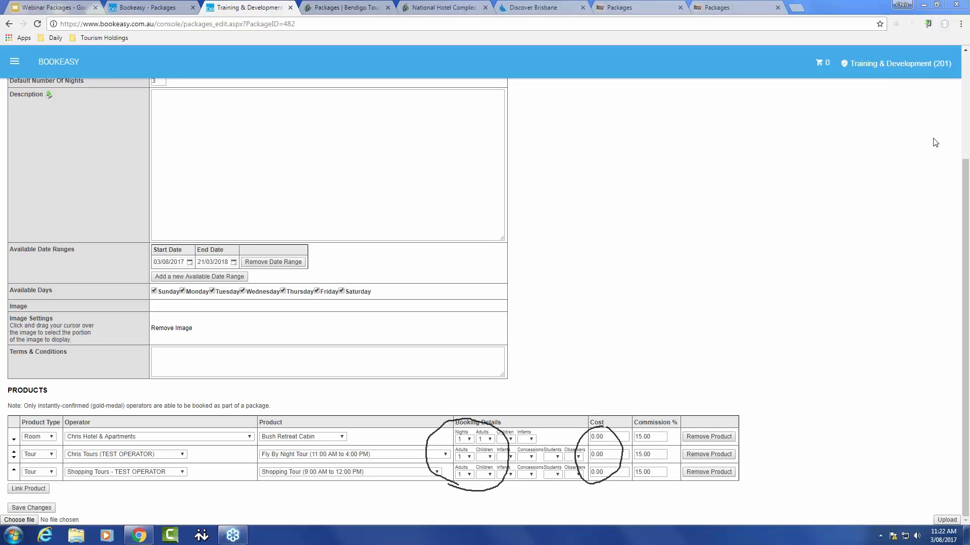
{"action": "left_click", "coordinate": [892, 182]}
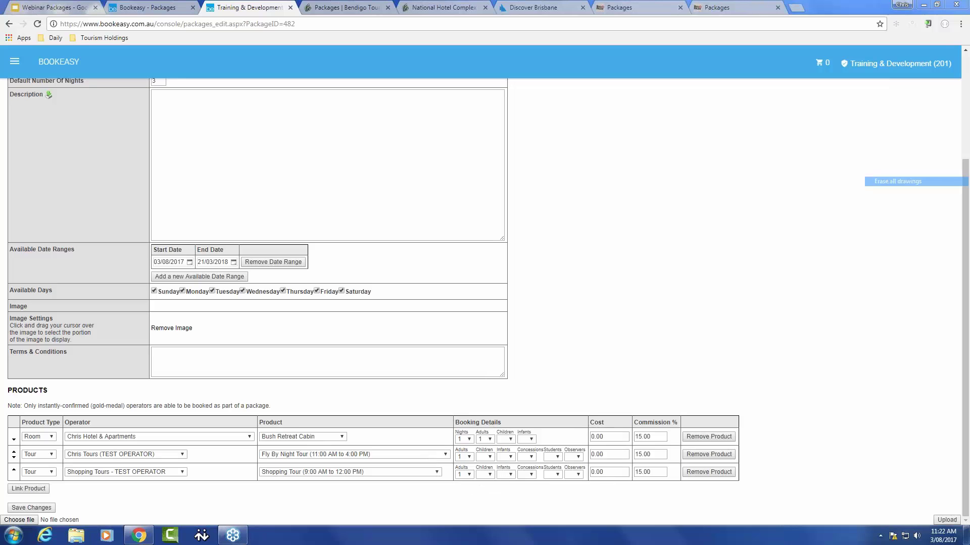
{"action": "left_click", "coordinate": [907, 137]}
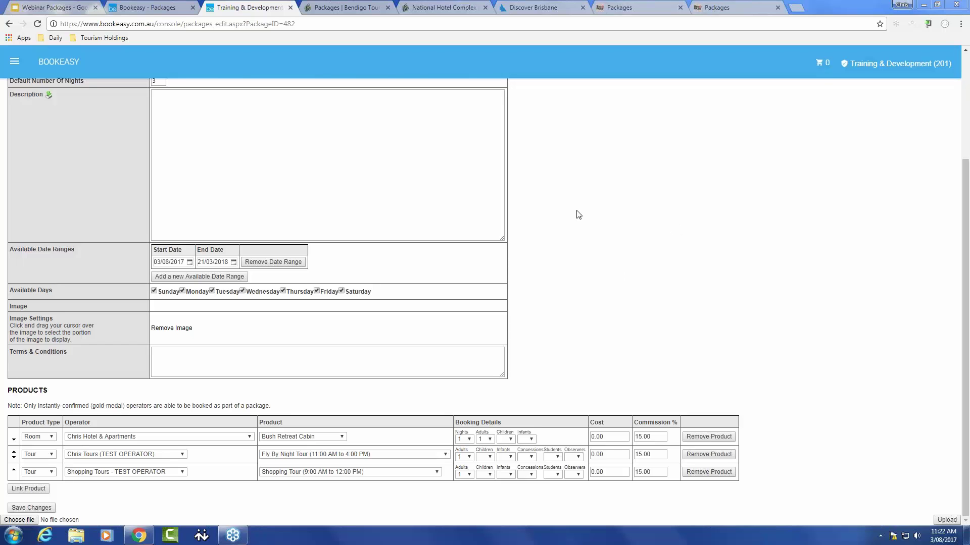
{"action": "scroll", "coordinate": [574, 256], "scroll_direction": "up", "scroll_amount": 3}
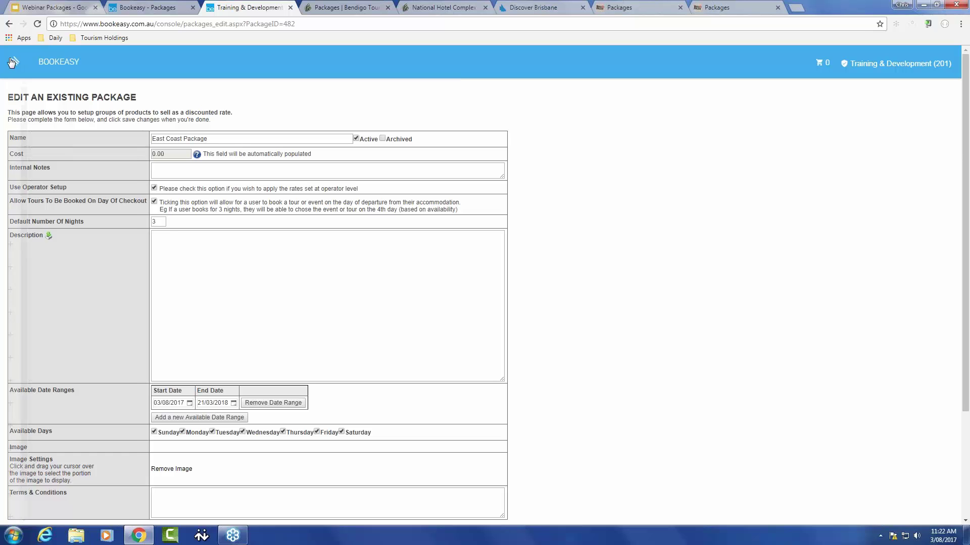
Step: Open the East Coast Package booking page from the package booking section: 2 adults, 7 days, arriving 03/08/2017
{"action": "left_click", "coordinate": [14, 63]}
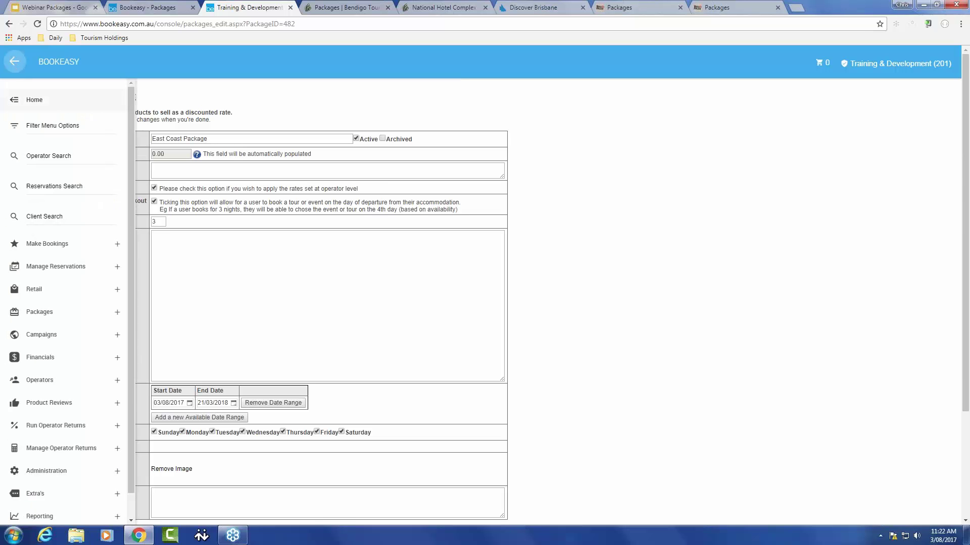
{"action": "left_click", "coordinate": [117, 314]}
{"action": "left_click", "coordinate": [57, 383]}
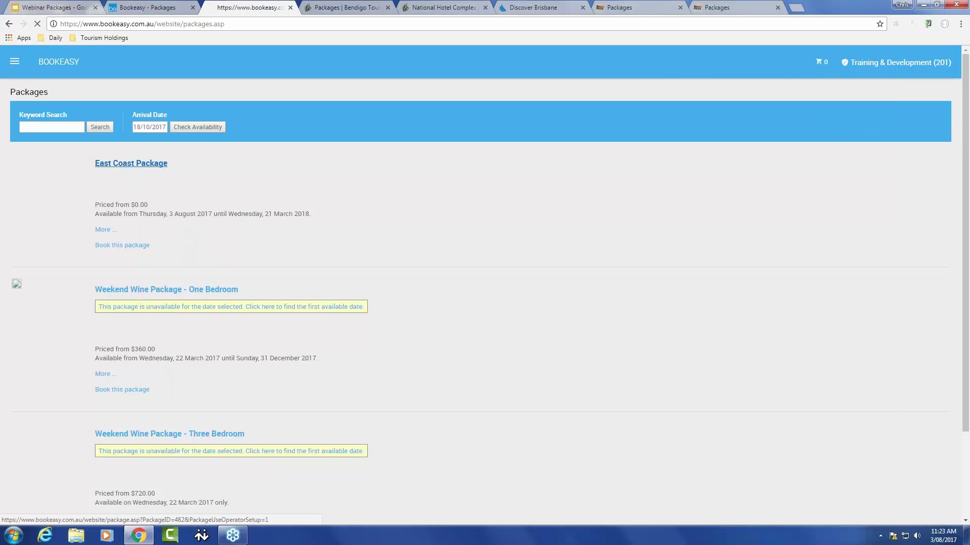
{"action": "left_click", "coordinate": [131, 164]}
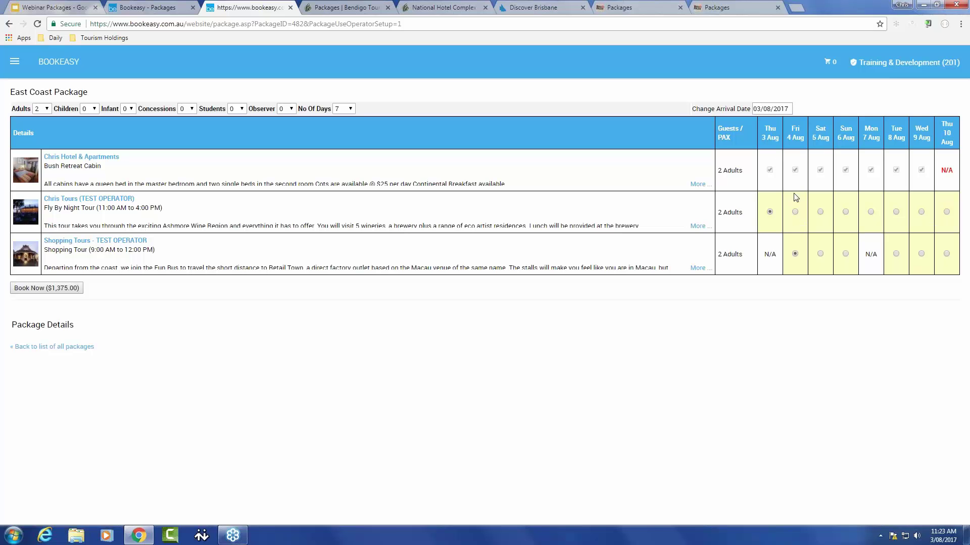
Step: Change to 1 adult ($1,175.00), with Fly By Night Tour on Sun 6 Aug and Shopping Tour on Thu 10 Aug
{"action": "left_click", "coordinate": [845, 212]}
{"action": "left_click", "coordinate": [946, 254]}
{"action": "left_click", "coordinate": [47, 110]}
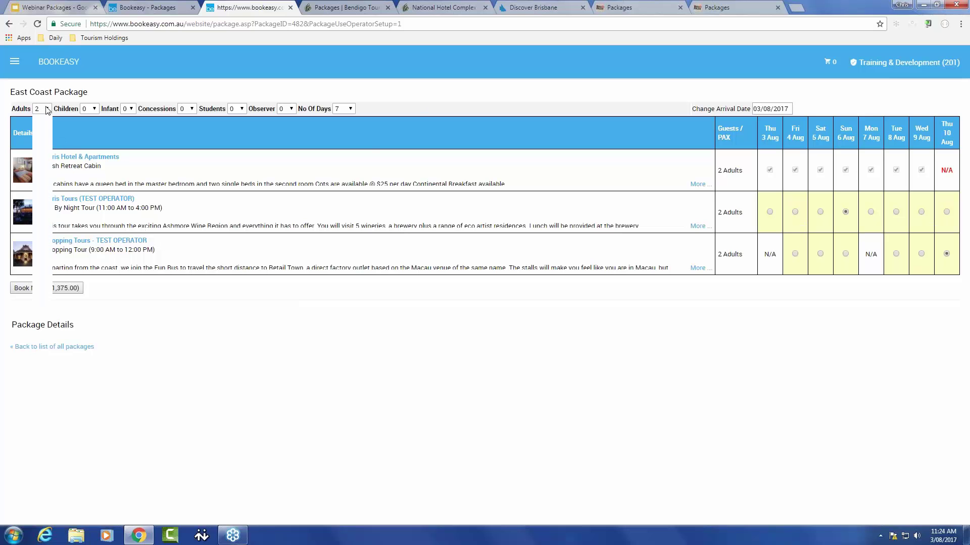
{"action": "left_click", "coordinate": [38, 127]}
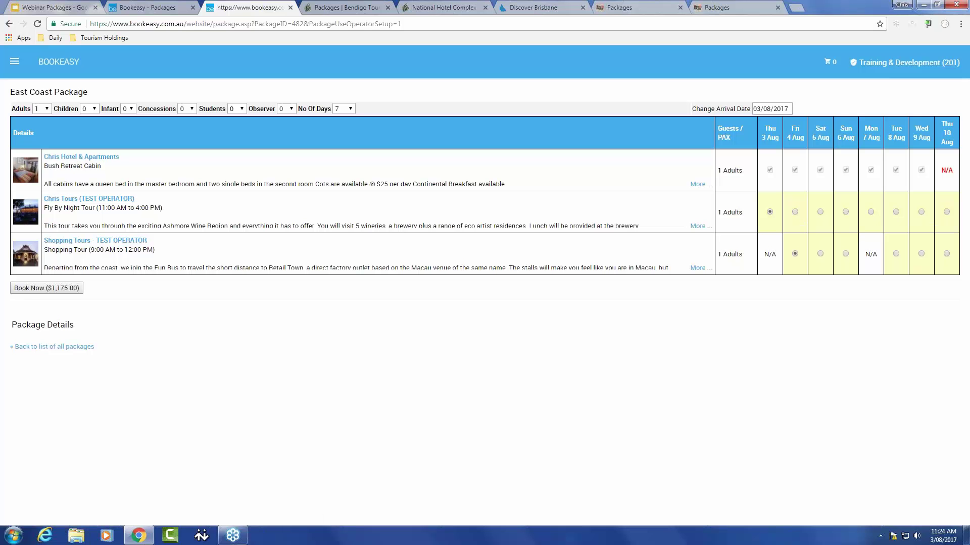
{"action": "left_click", "coordinate": [947, 254]}
{"action": "left_click", "coordinate": [771, 108]}
Step: Set the arrival date to 15 November 2017
{"action": "left_click", "coordinate": [865, 124]}
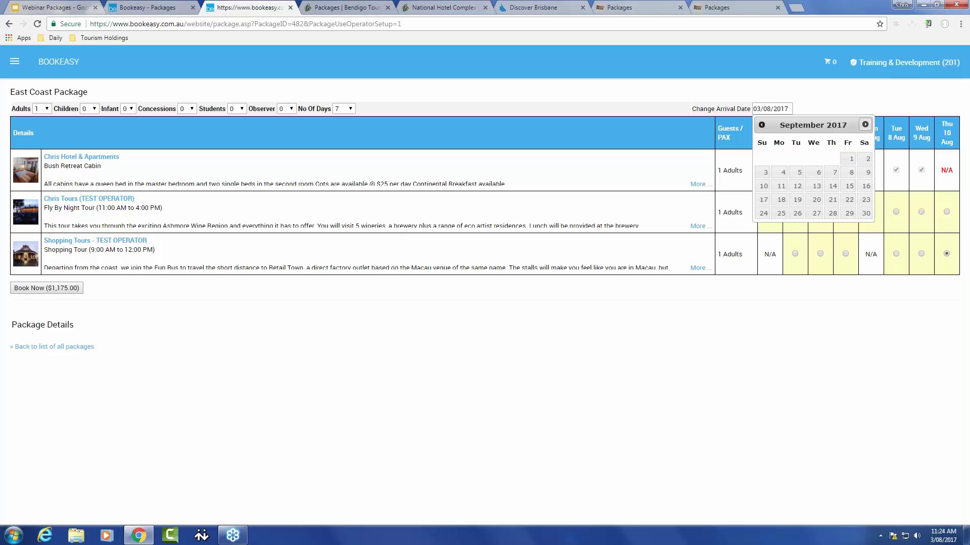
{"action": "left_click", "coordinate": [866, 124]}
{"action": "left_click", "coordinate": [865, 125]}
{"action": "left_click", "coordinate": [816, 186]}
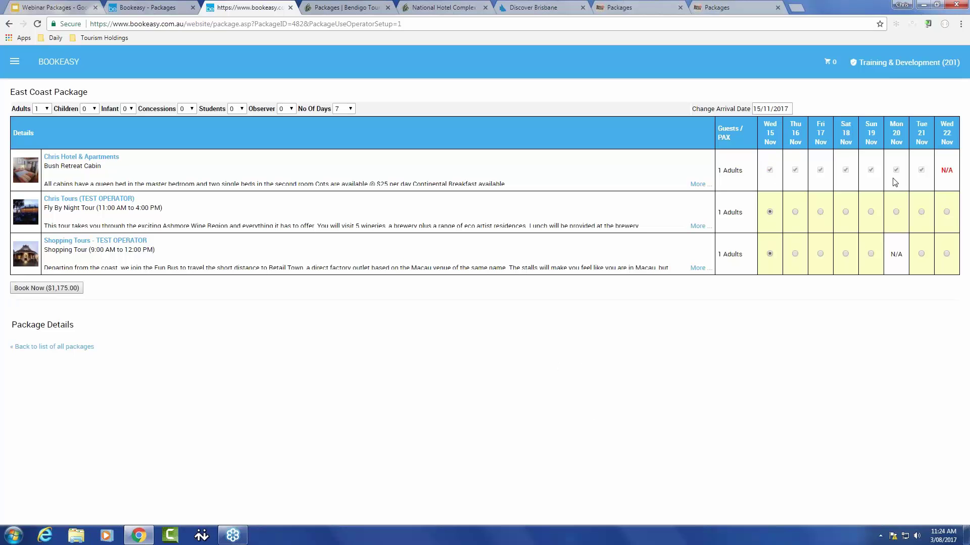
Step: Shorten the package to 3 days and rebook the tours, Shopping Tour on Sat 18 Nov
{"action": "left_click", "coordinate": [947, 213]}
{"action": "left_click", "coordinate": [871, 254]}
{"action": "left_click", "coordinate": [352, 109]}
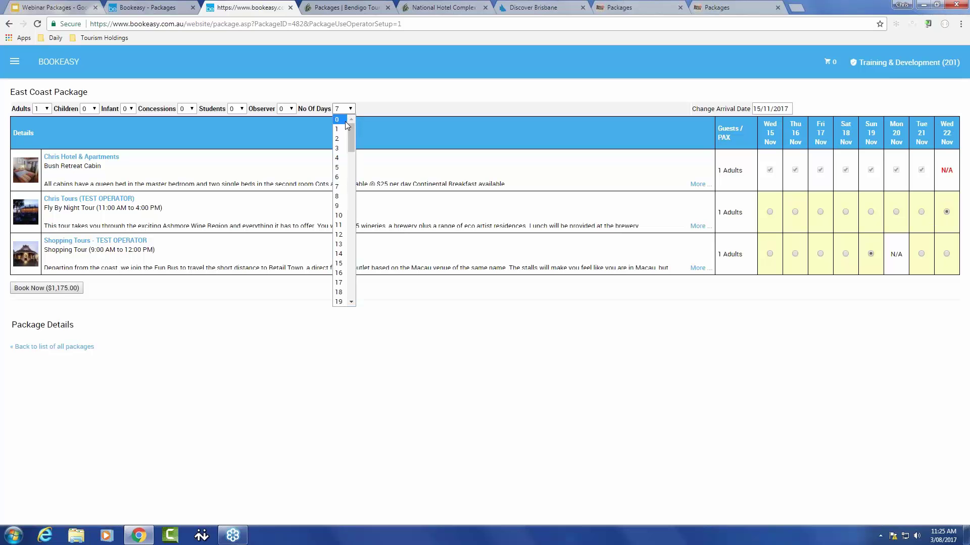
{"action": "left_click", "coordinate": [338, 148]}
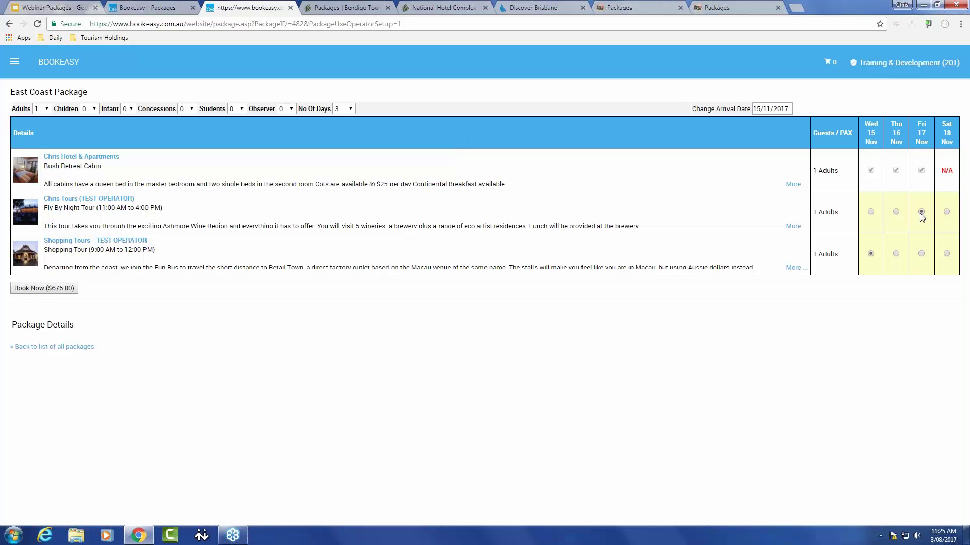
{"action": "left_click", "coordinate": [946, 255]}
Step: Book the East Coast Package at $675.00 and accept the Terms & Conditions
{"action": "left_click", "coordinate": [56, 289]}
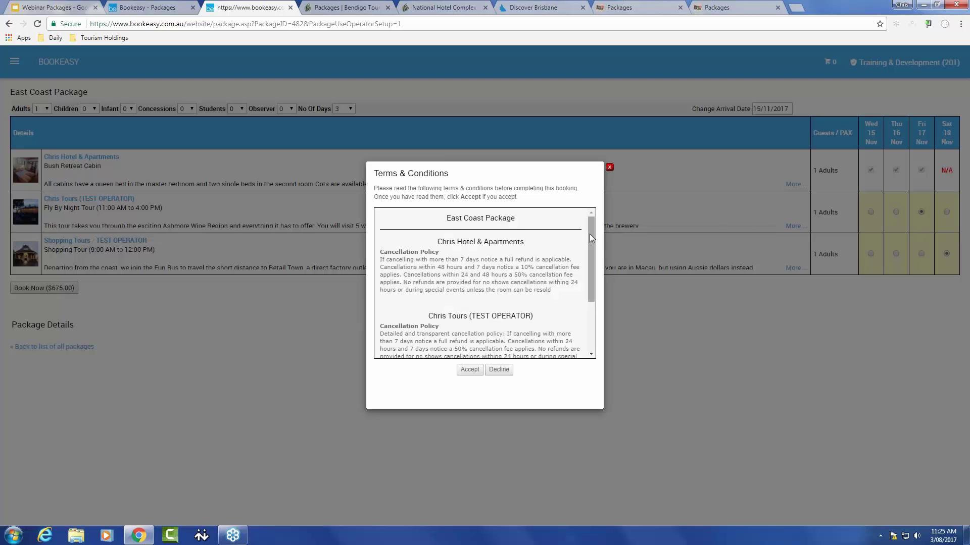
{"action": "left_click_drag", "start_coordinate": [589, 235], "coordinate": [602, 314]}
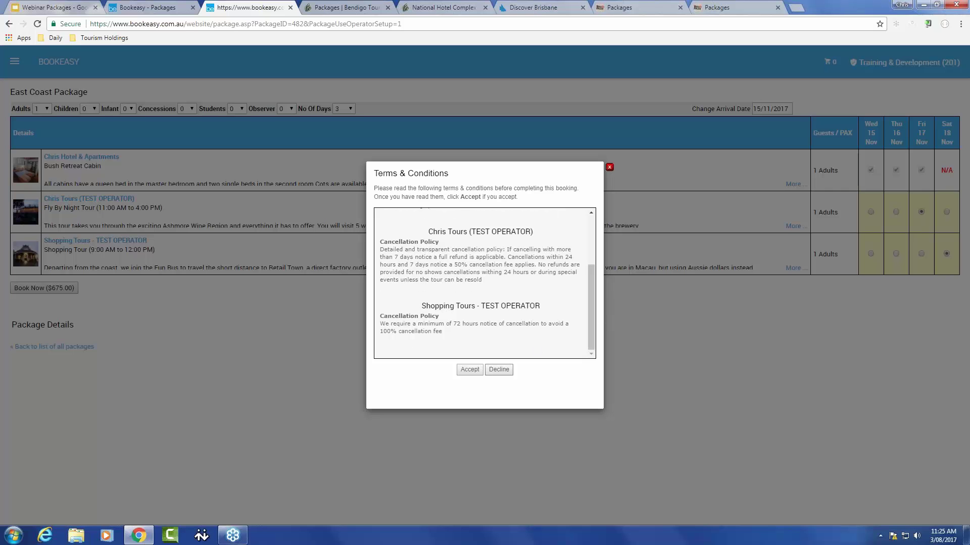
{"action": "left_click", "coordinate": [470, 369]}
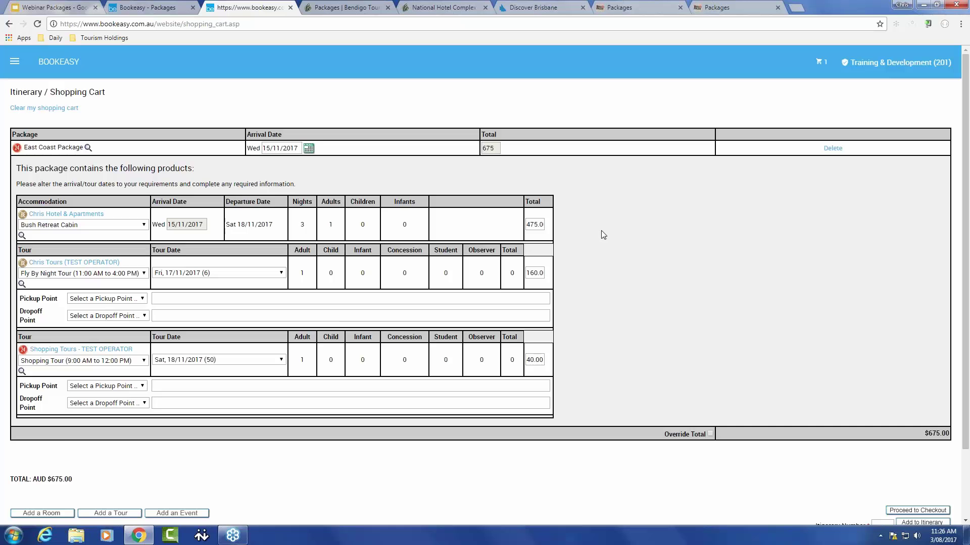
Step: Proceed to checkout and enter the customer's first name, surname, e-mail and telephone
{"action": "scroll", "coordinate": [626, 283], "scroll_direction": "down", "scroll_amount": 2}
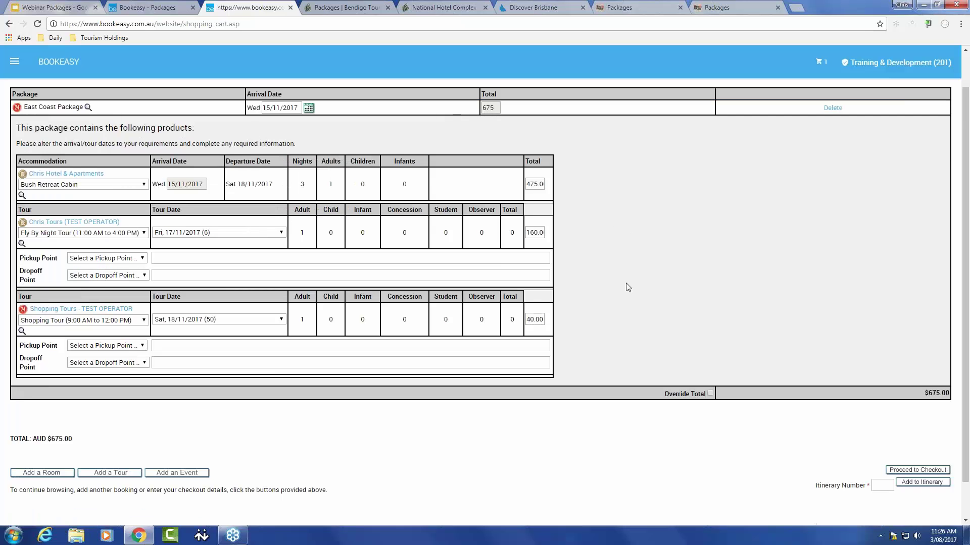
{"action": "left_click", "coordinate": [918, 429]}
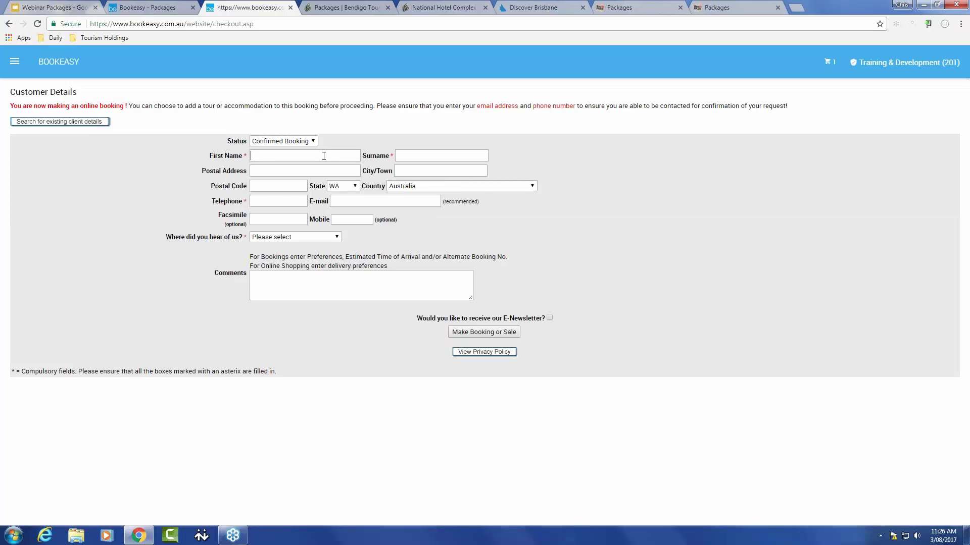
{"action": "type", "text": "Chris"}
{"action": "key", "text": "Tab"}
{"action": "type", "text": "B"}
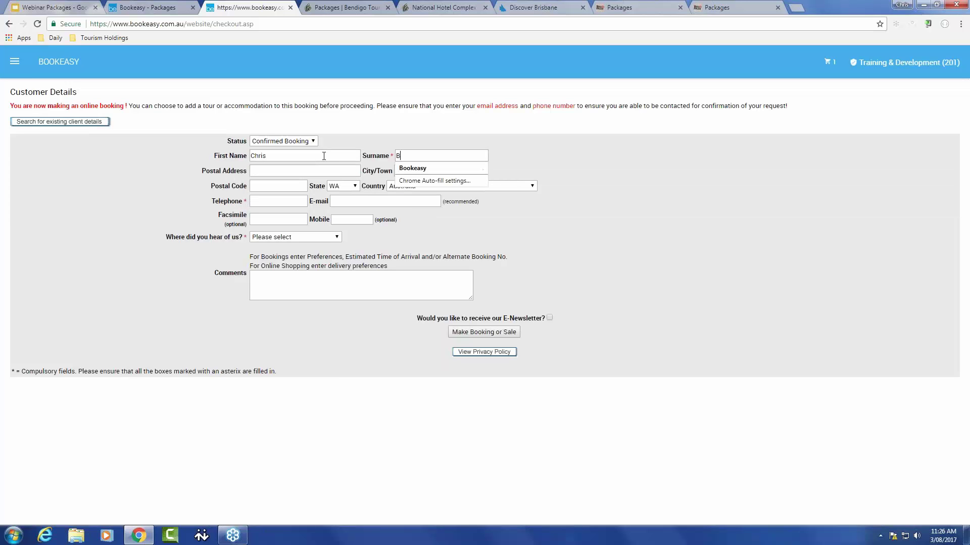
{"action": "type", "text": "ookeasy"}
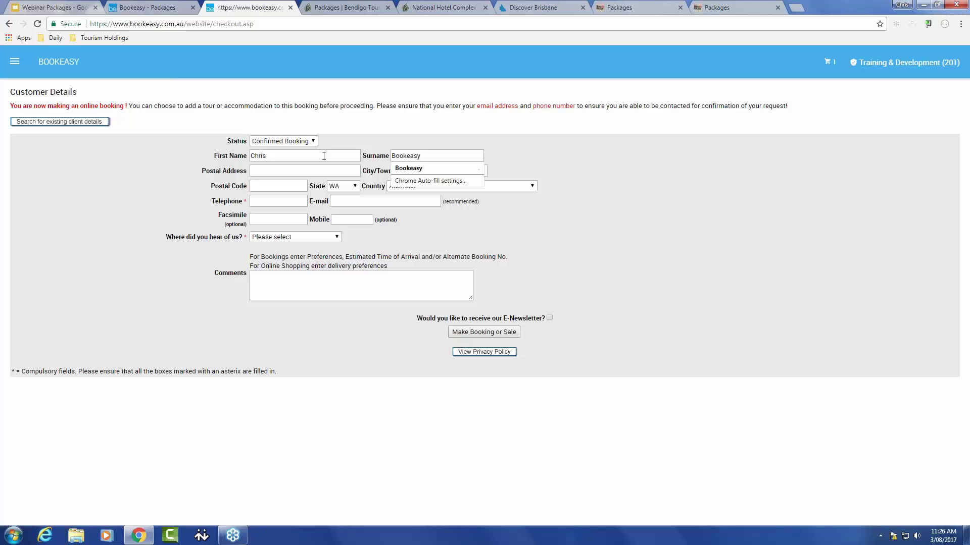
{"action": "left_click", "coordinate": [345, 200]}
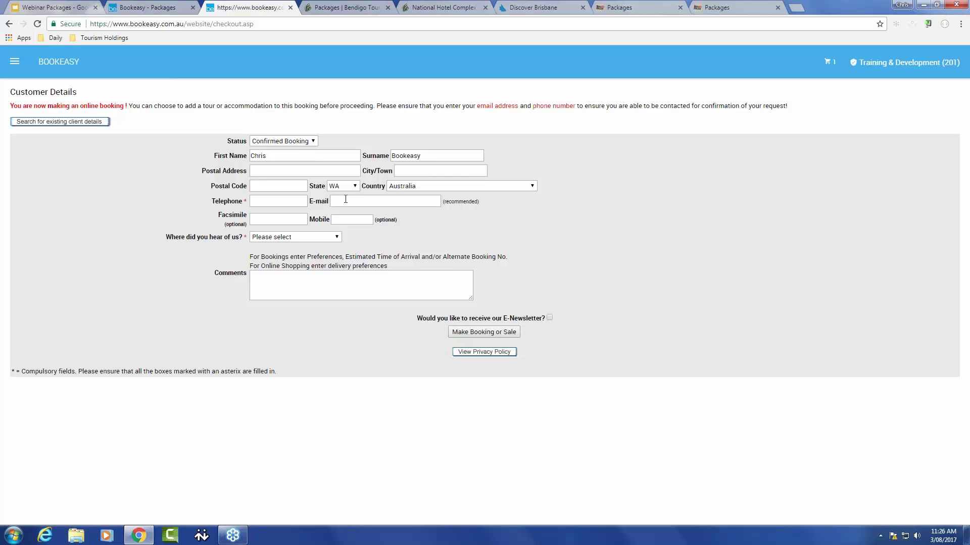
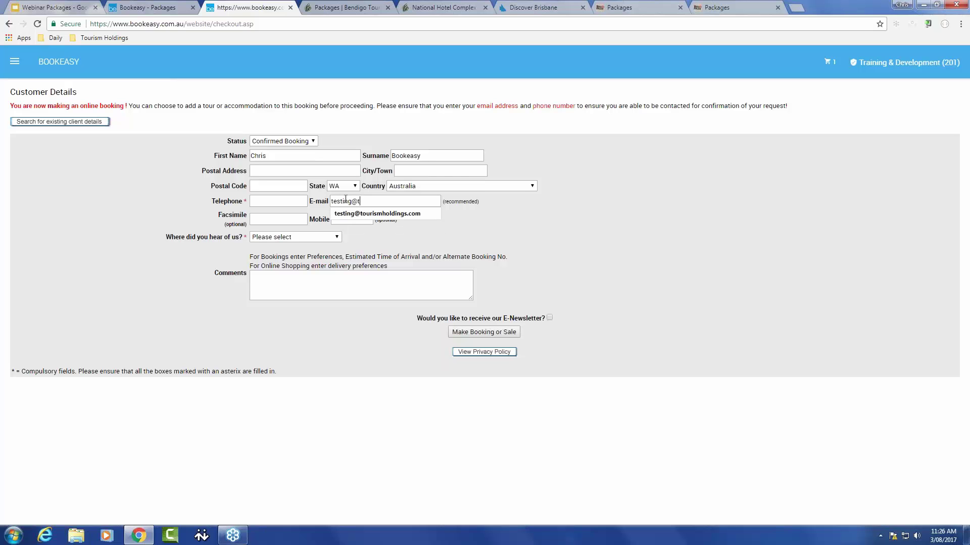
{"action": "left_click", "coordinate": [297, 201]}
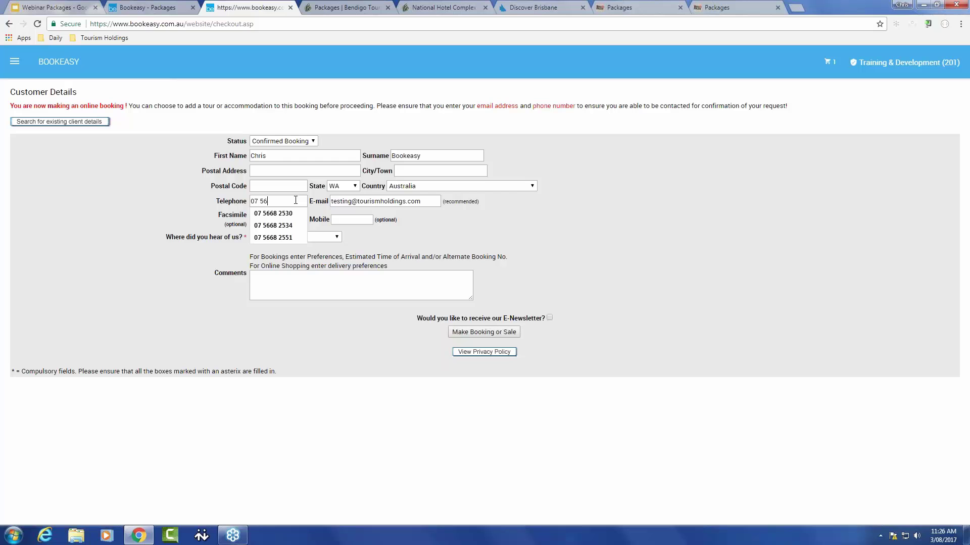
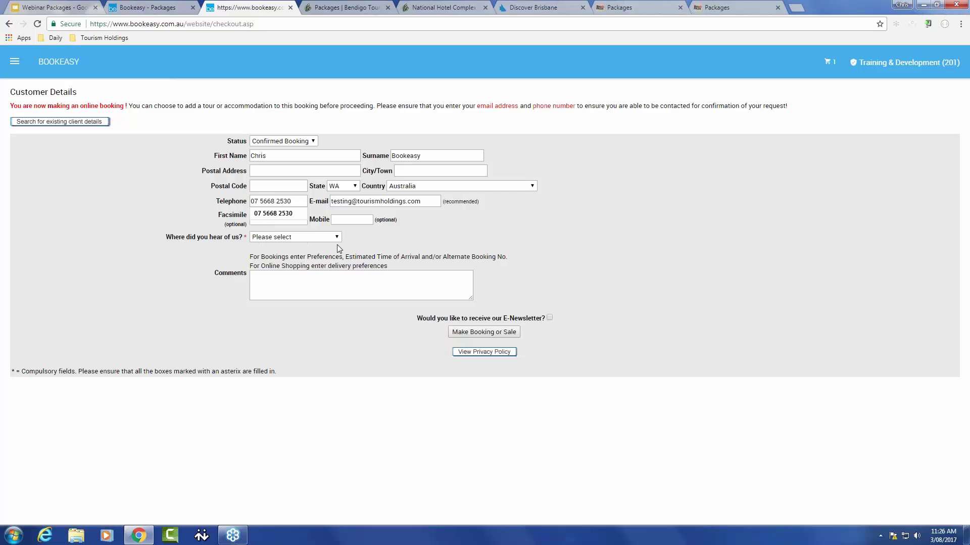
Step: Choose Advertising as the referral source and submit the booking
{"action": "left_click", "coordinate": [319, 239]}
{"action": "left_click", "coordinate": [296, 266]}
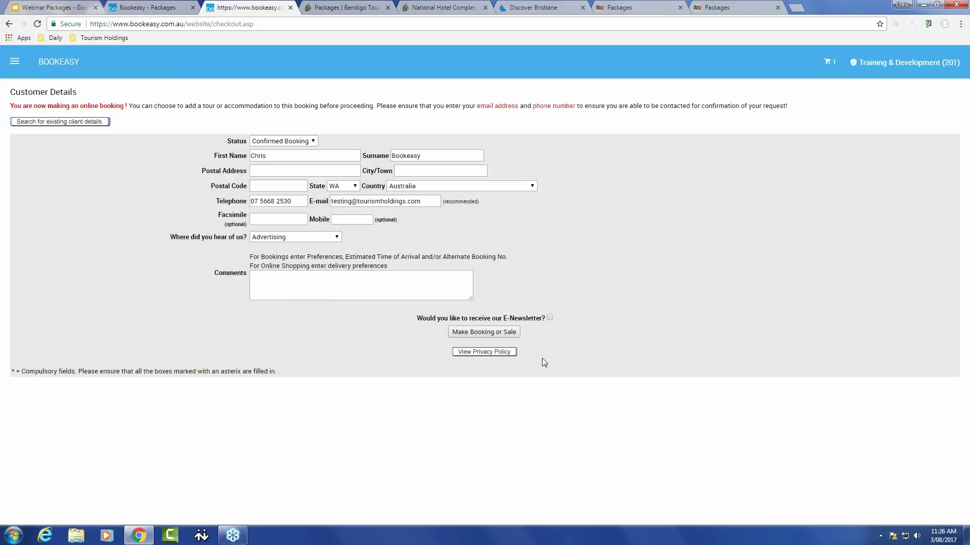
{"action": "left_click", "coordinate": [496, 333]}
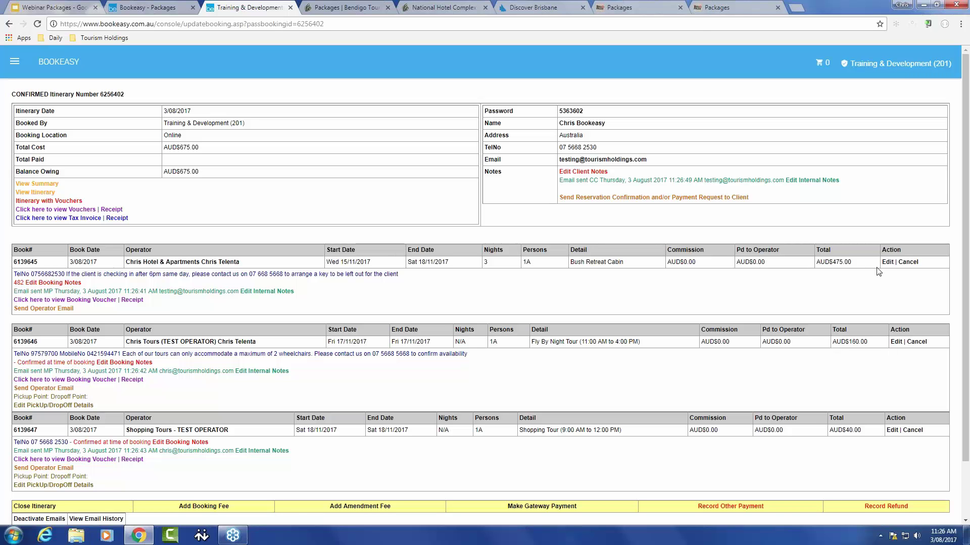
Step: Scroll to the bottom of the itinerary page to reach the payment options
{"action": "scroll", "coordinate": [384, 373], "scroll_direction": "down", "scroll_amount": 1}
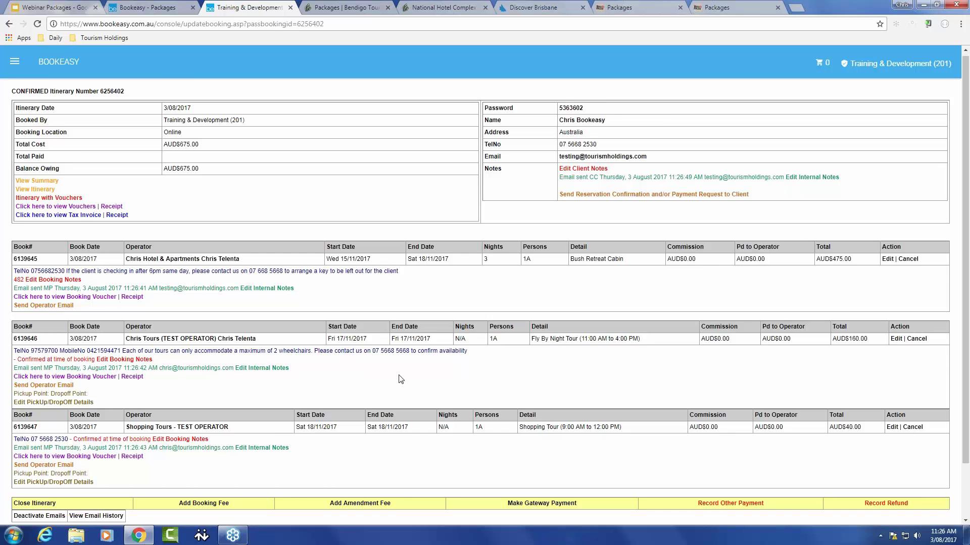
{"action": "scroll", "coordinate": [401, 380], "scroll_direction": "down", "scroll_amount": 3}
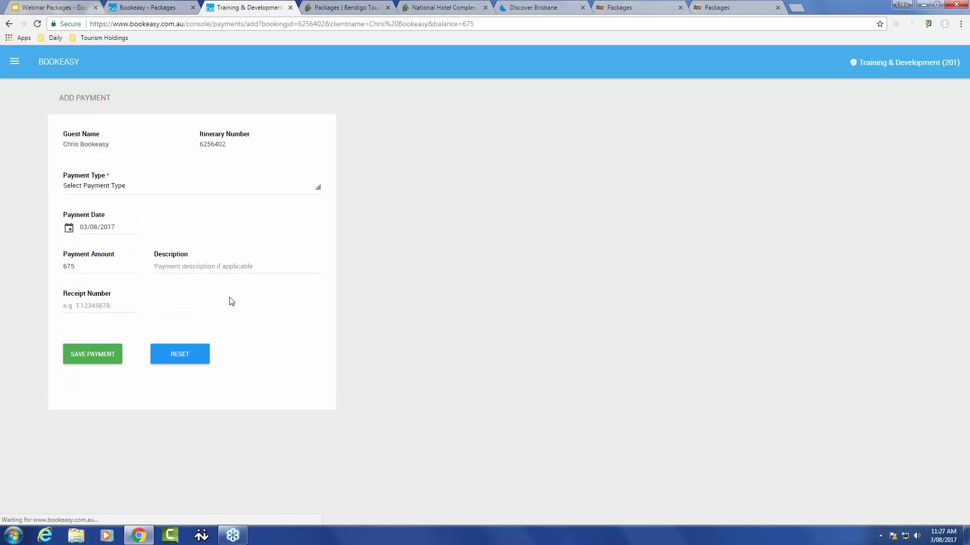
Step: Save the AUD$675 payment with Eftpos as the payment type
{"action": "left_click", "coordinate": [102, 187]}
{"action": "left_click", "coordinate": [84, 242]}
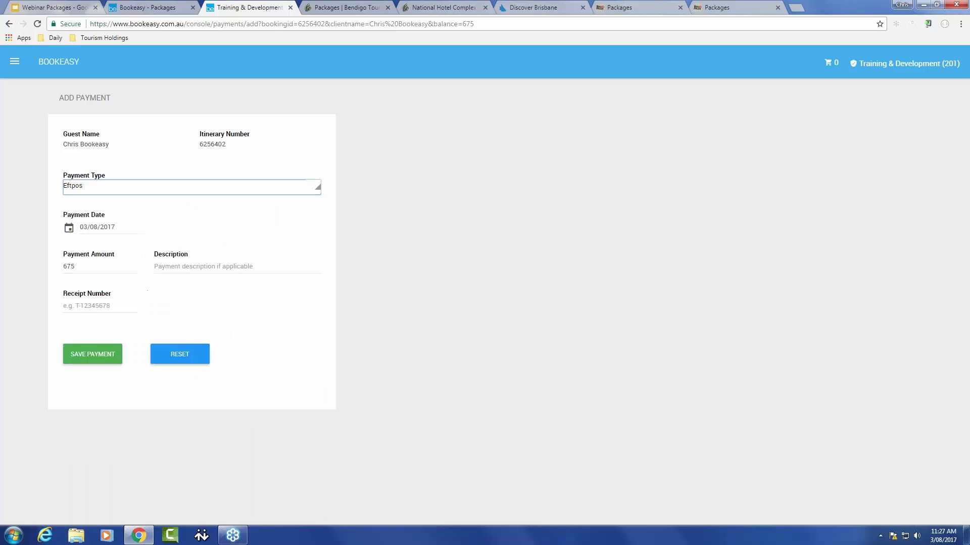
{"action": "left_click", "coordinate": [92, 357]}
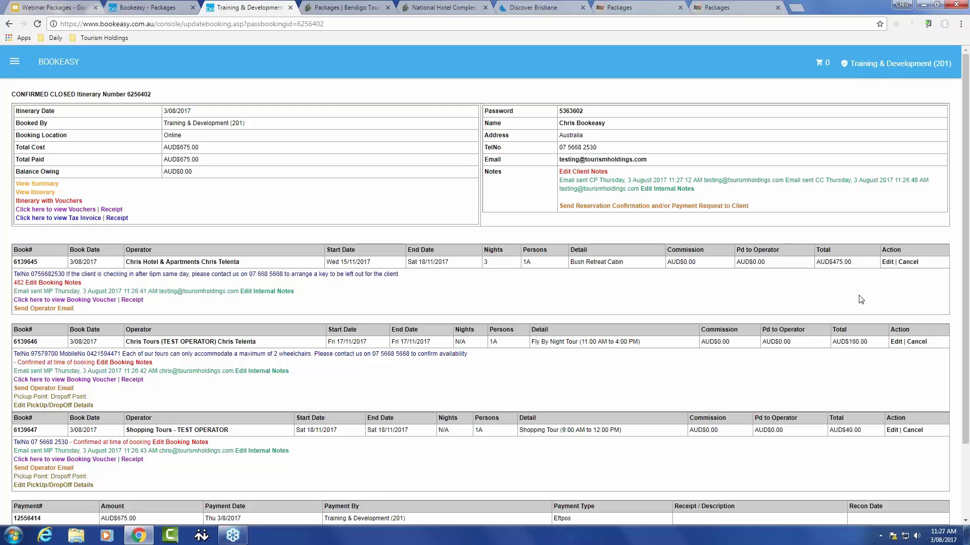
Step: Enter 'EAST COAST PACKAGE' as the itinerary's guest note and save it
{"action": "left_click", "coordinate": [913, 432]}
{"action": "left_click", "coordinate": [583, 172]}
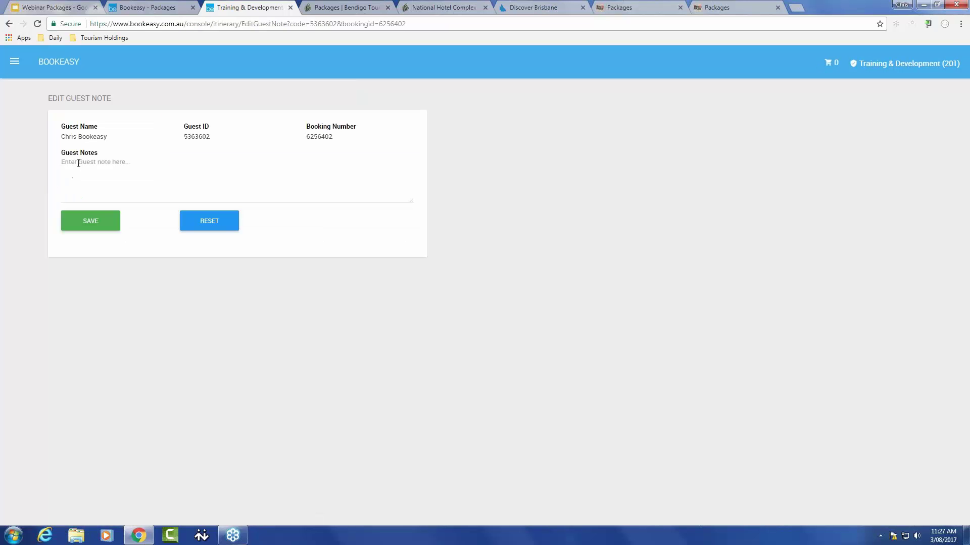
{"action": "left_click", "coordinate": [78, 163]}
{"action": "type", "text": "EAST CO"}
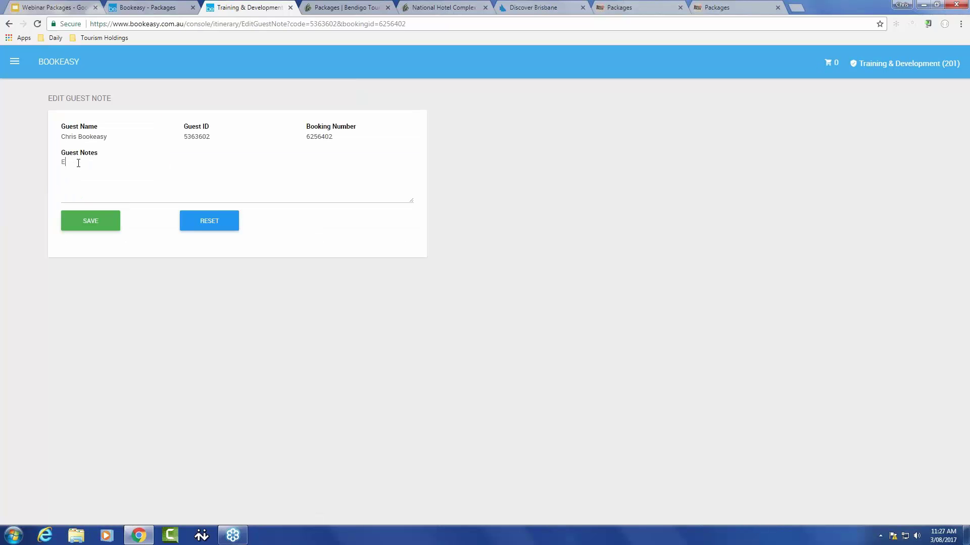
{"action": "type", "text": "AST PACKAGE"}
{"action": "left_click", "coordinate": [90, 221]}
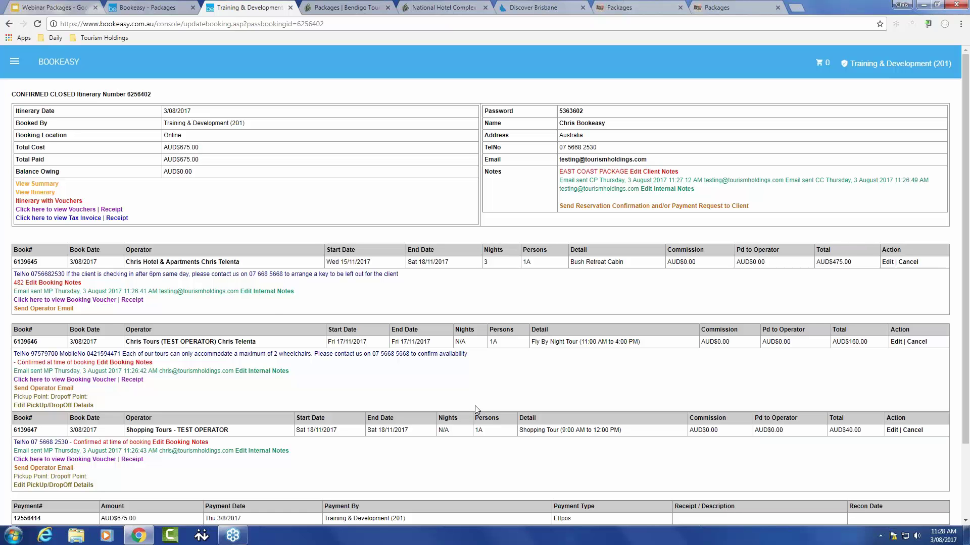
Step: Replace the cabin booking's internal note with 'Booked as part of a package. Individual componenets may not be cancelled CT'
{"action": "left_click", "coordinate": [265, 293]}
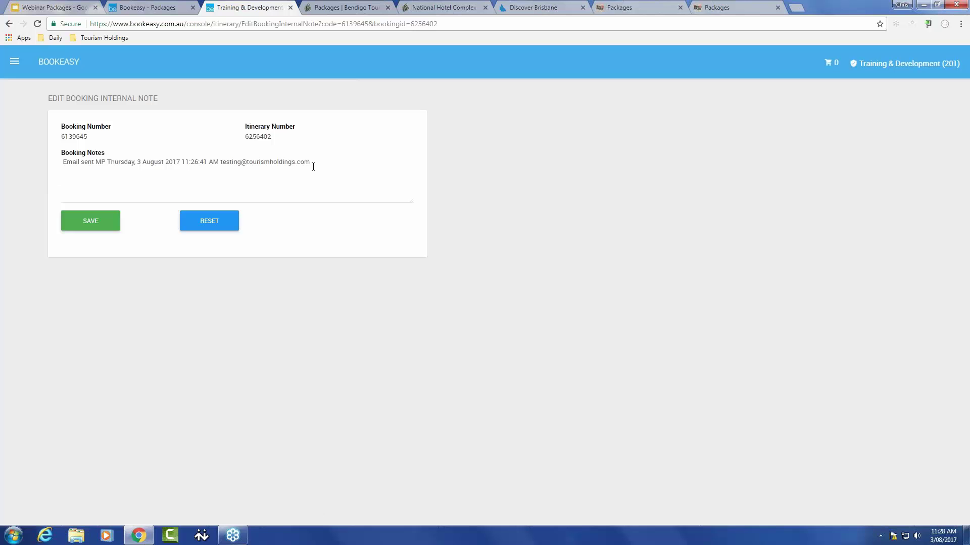
{"action": "left_click_drag", "start_coordinate": [323, 159], "coordinate": [9, 172]}
{"action": "type", "text": "B"}
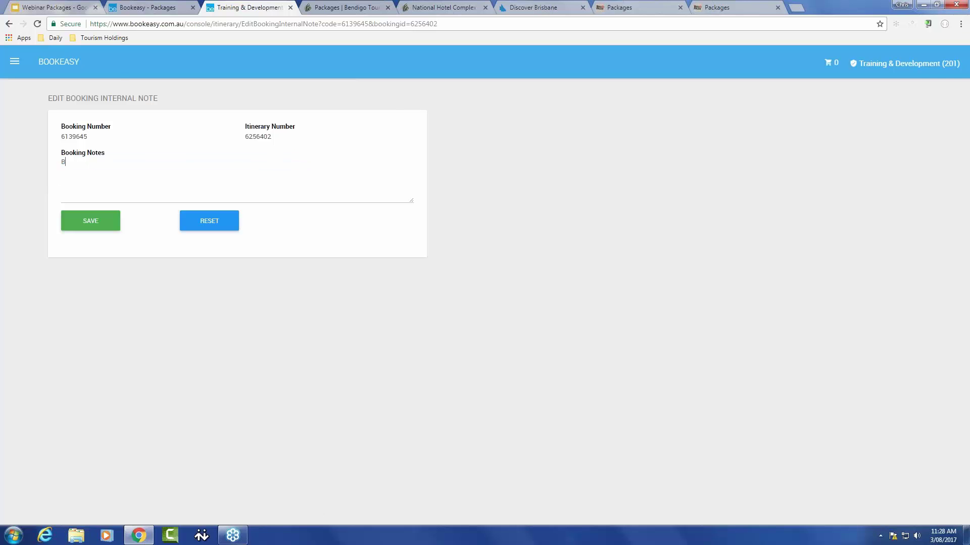
{"action": "type", "text": "ooked as part of a package.  Individul"}
{"action": "type", "text": "al componene"}
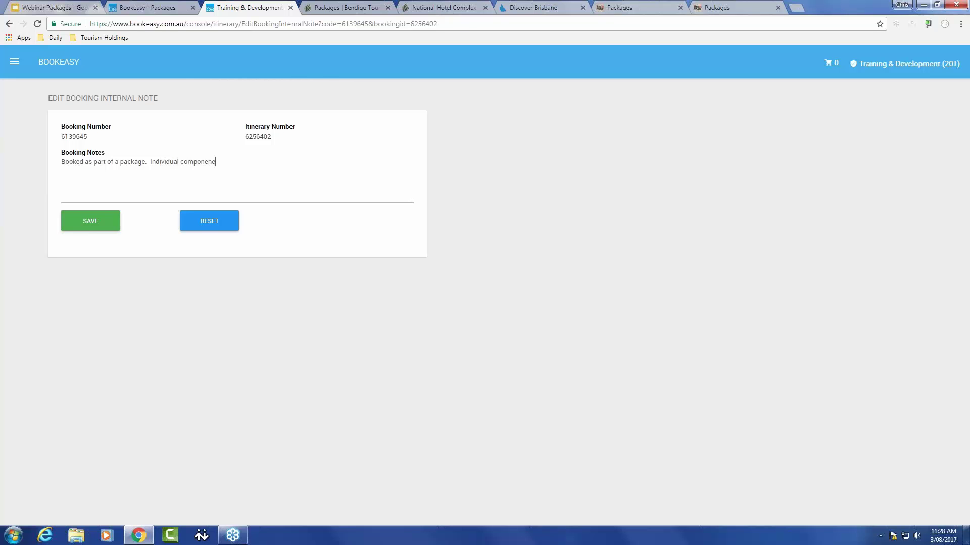
{"action": "type", "text": "ts may not be cancelled CT"}
{"action": "left_click", "coordinate": [83, 221]}
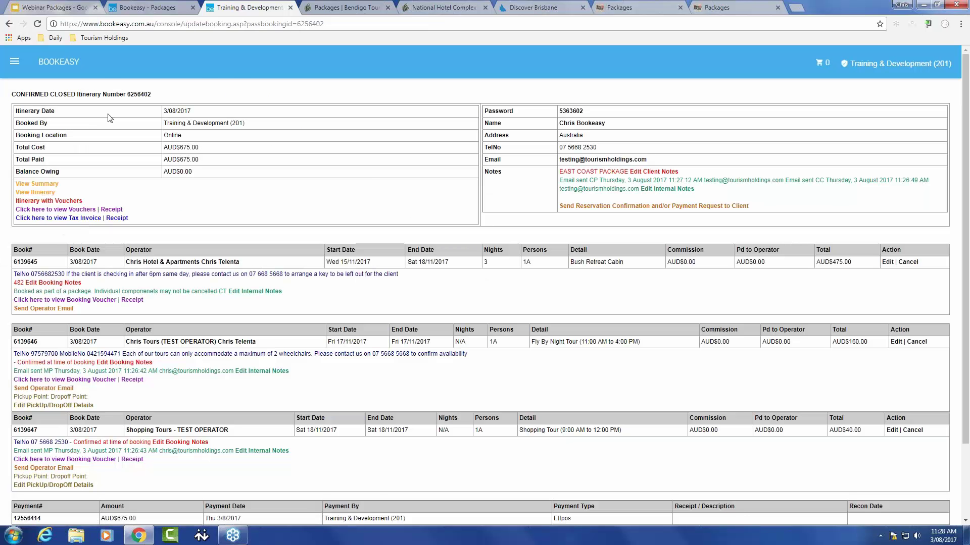
{"action": "left_click", "coordinate": [162, 9]}
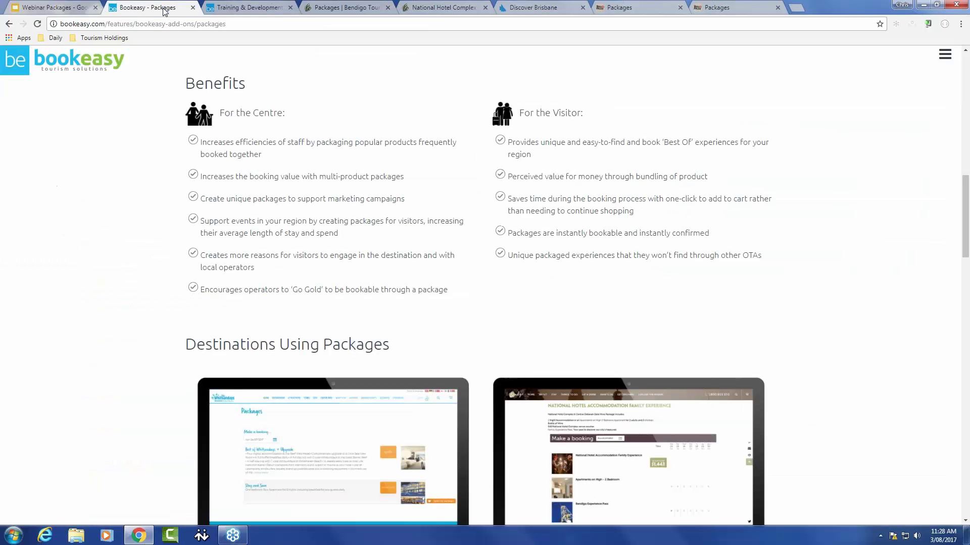
{"action": "left_click", "coordinate": [90, 12]}
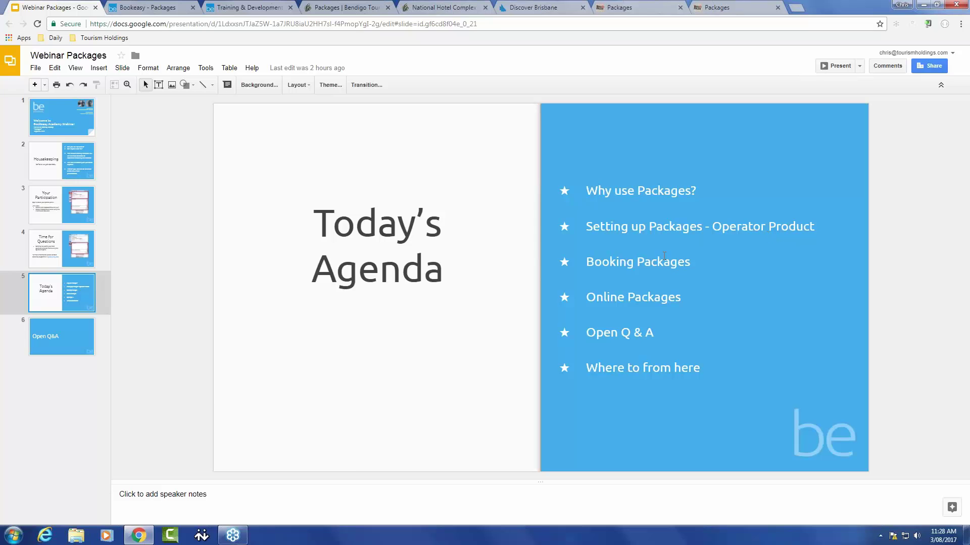
{"action": "left_click", "coordinate": [136, 15]}
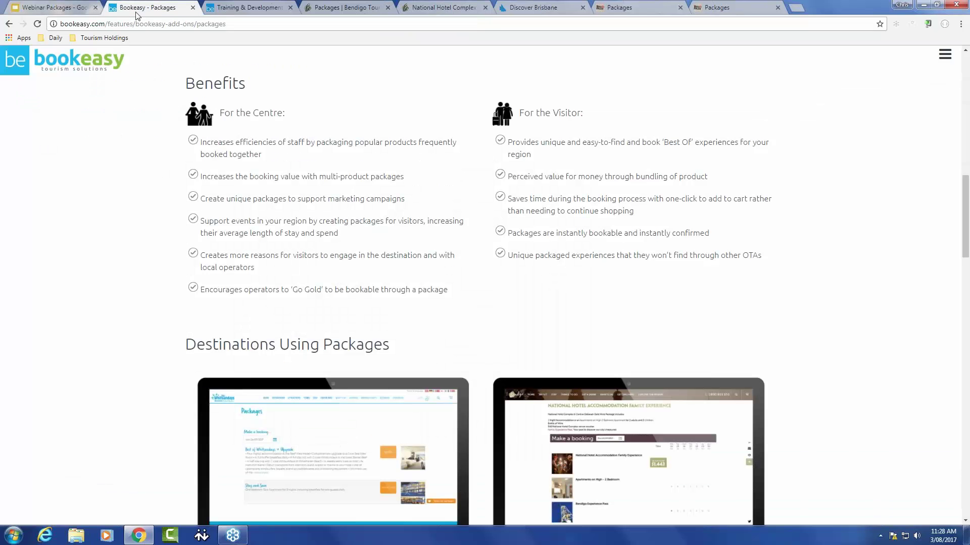
{"action": "left_click", "coordinate": [241, 7]}
Step: Show the East Coast Package's Products section via View/Search Packages, then return to the Today's Agenda slide
{"action": "left_click", "coordinate": [14, 61]}
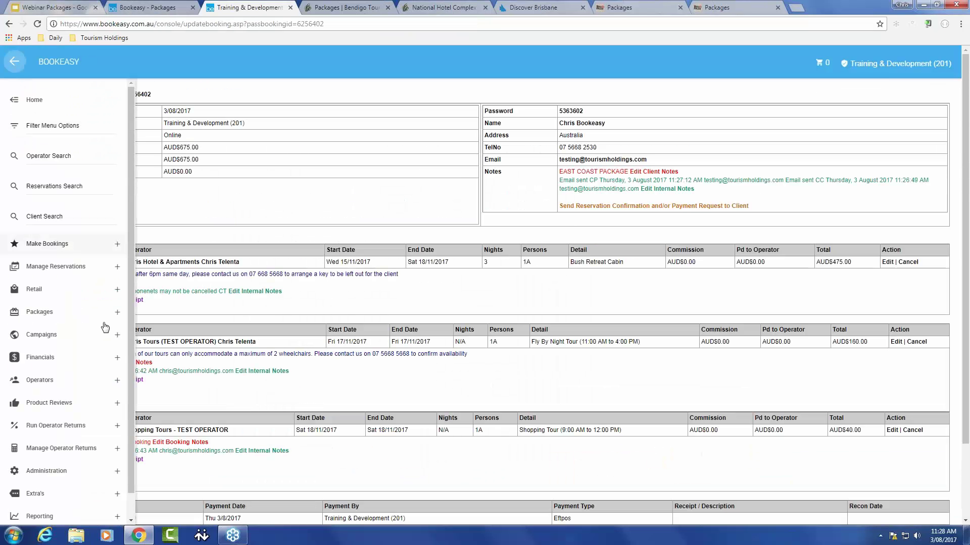
{"action": "left_click", "coordinate": [50, 311]}
{"action": "left_click", "coordinate": [61, 353]}
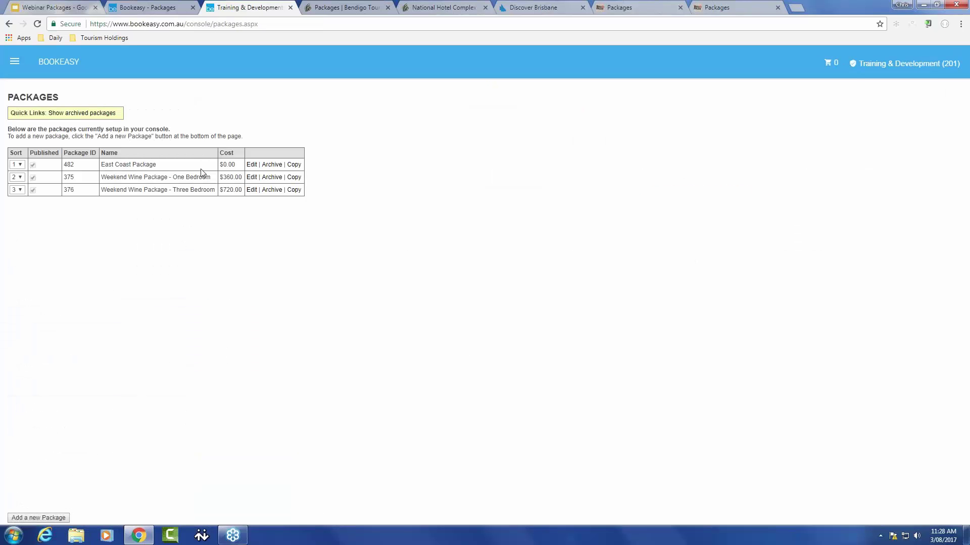
{"action": "left_click", "coordinate": [252, 164]}
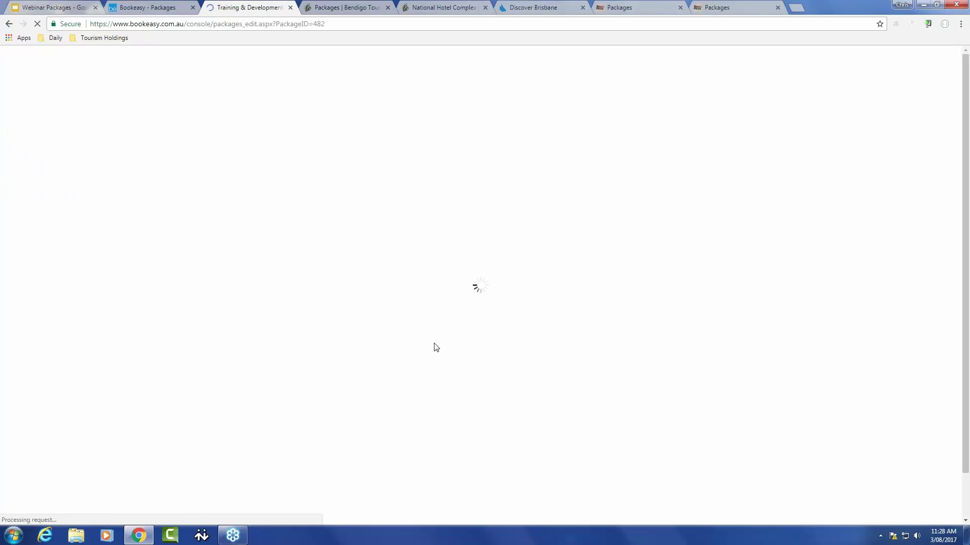
{"action": "scroll", "coordinate": [437, 348], "scroll_direction": "down", "scroll_amount": 3}
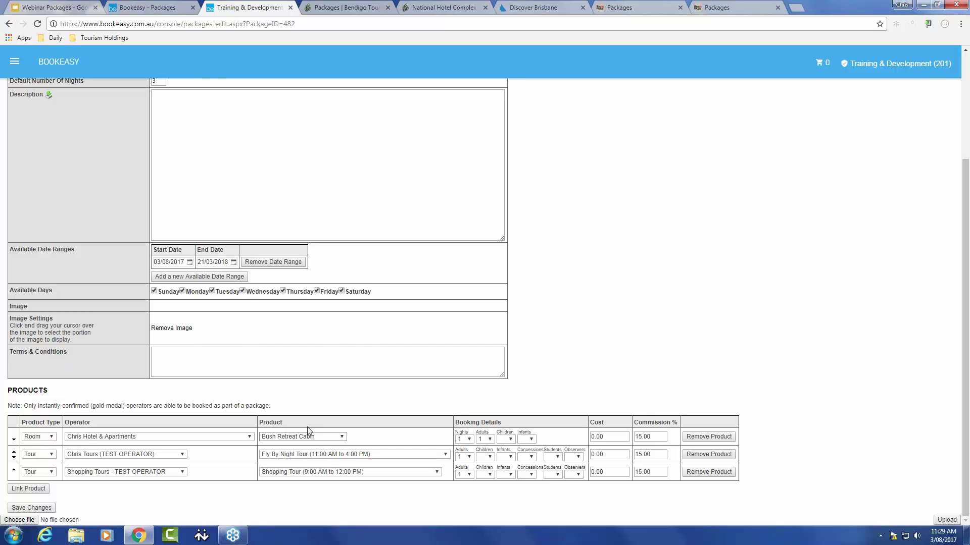
{"action": "left_click", "coordinate": [164, 7]}
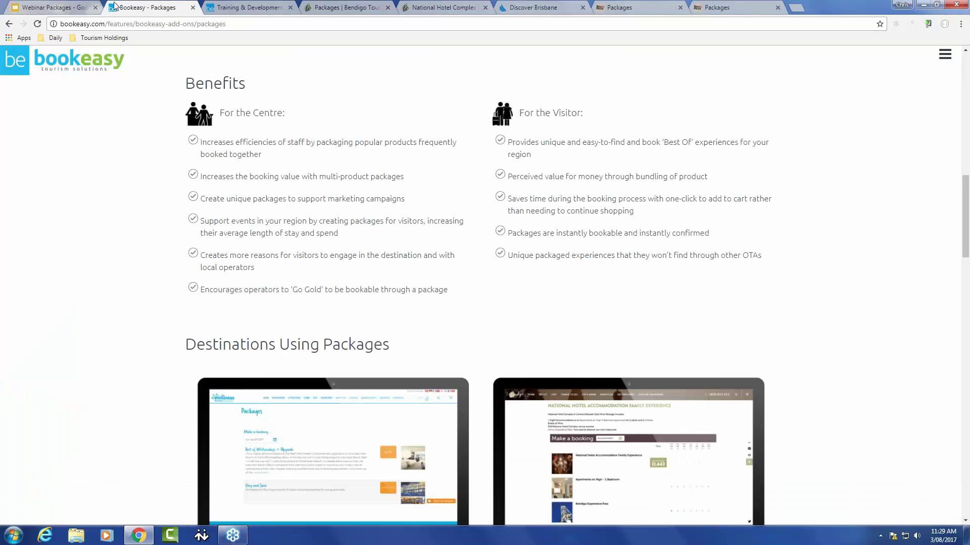
{"action": "left_click", "coordinate": [53, 10]}
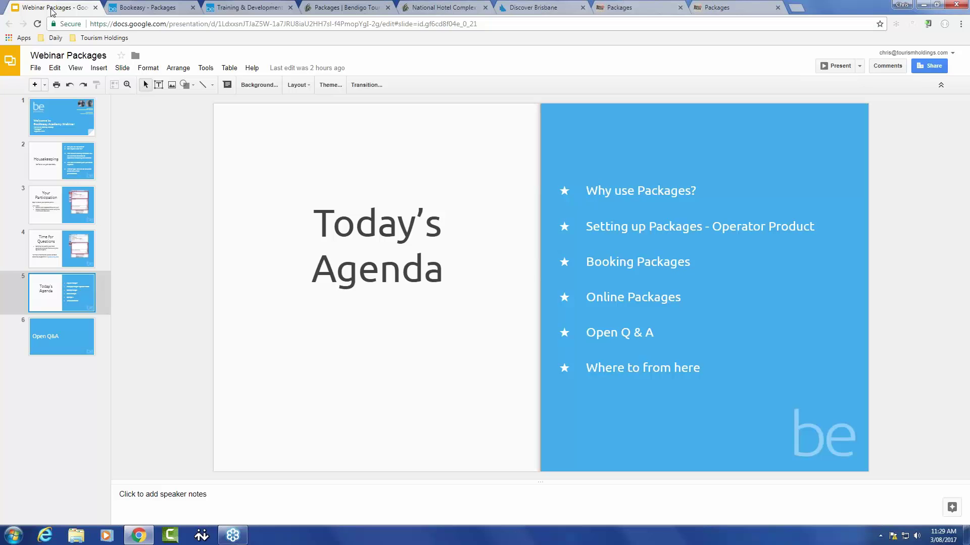
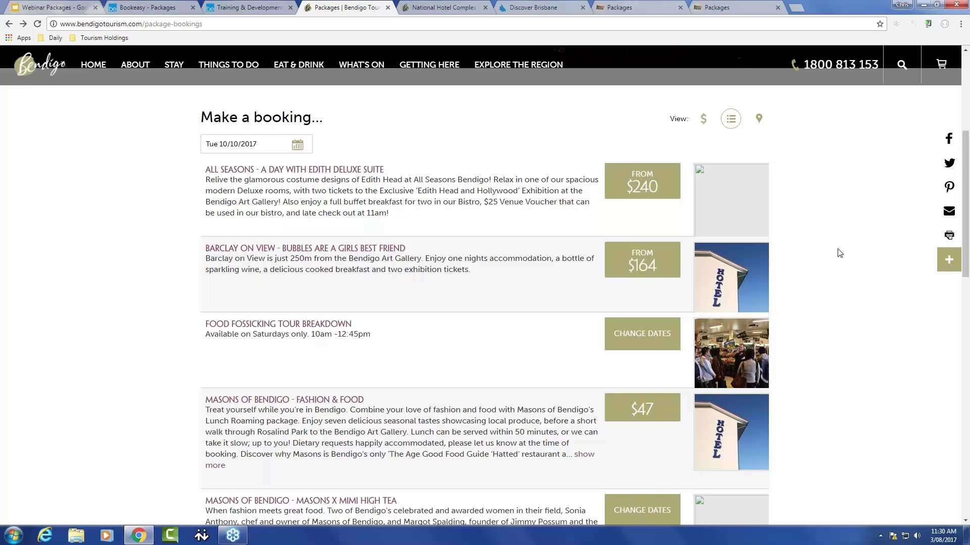
{"action": "scroll", "coordinate": [841, 255], "scroll_direction": "down", "scroll_amount": 1}
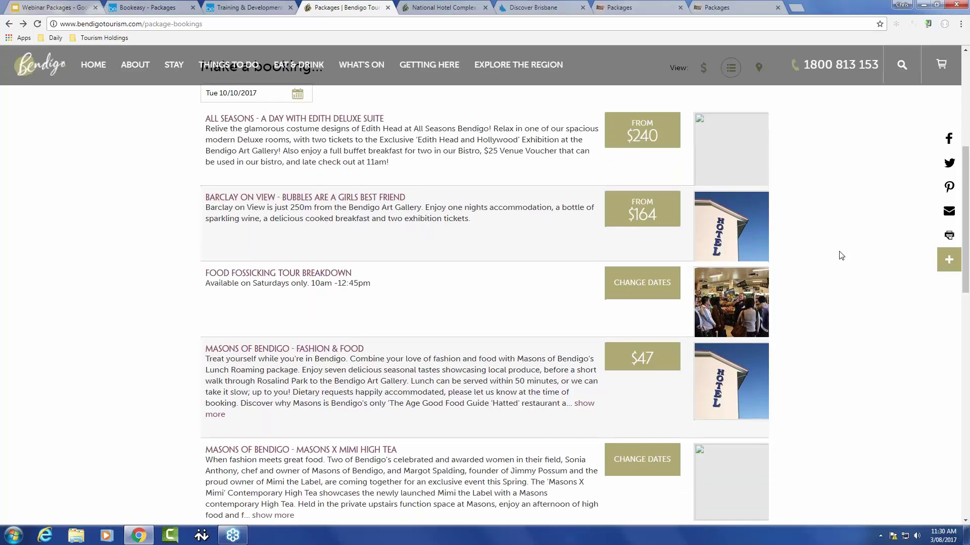
{"action": "scroll", "coordinate": [841, 255], "scroll_direction": "down", "scroll_amount": 1}
{"action": "scroll", "coordinate": [841, 256], "scroll_direction": "down", "scroll_amount": 2}
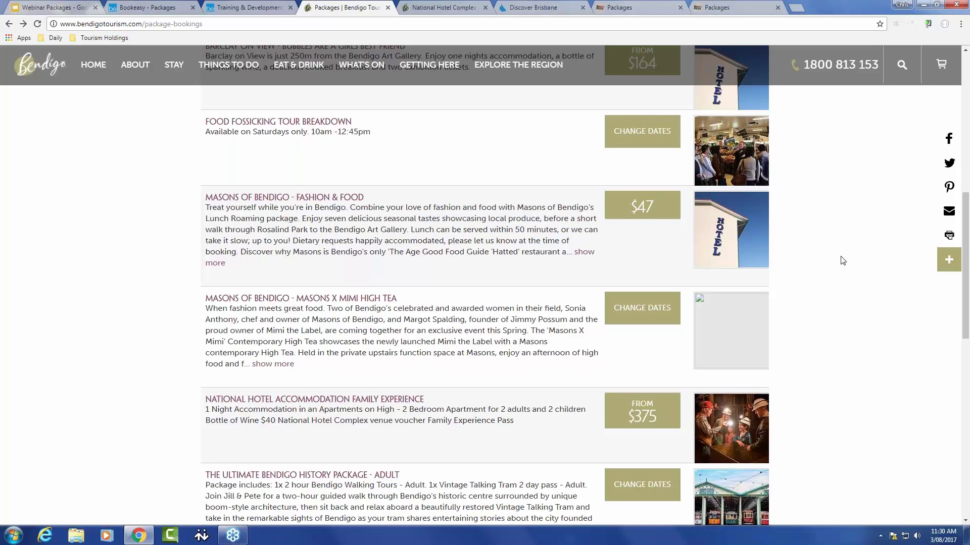
{"action": "scroll", "coordinate": [842, 260], "scroll_direction": "down", "scroll_amount": 3}
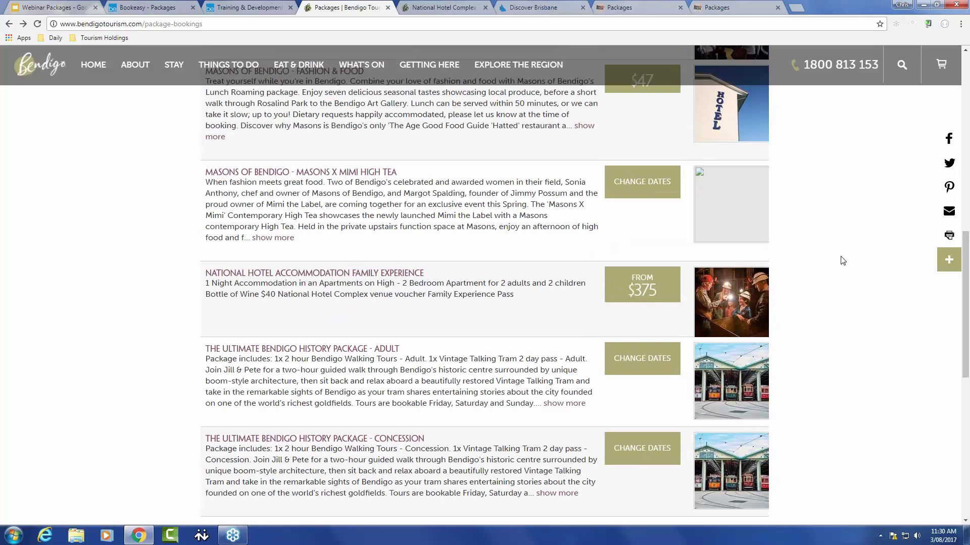
{"action": "scroll", "coordinate": [843, 261], "scroll_direction": "up", "scroll_amount": 2}
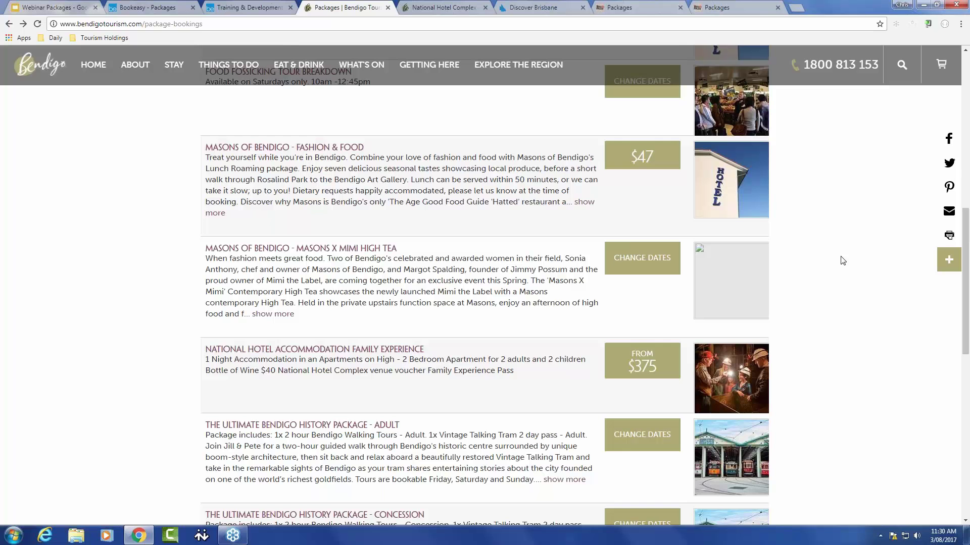
{"action": "scroll", "coordinate": [842, 261], "scroll_direction": "up", "scroll_amount": 1}
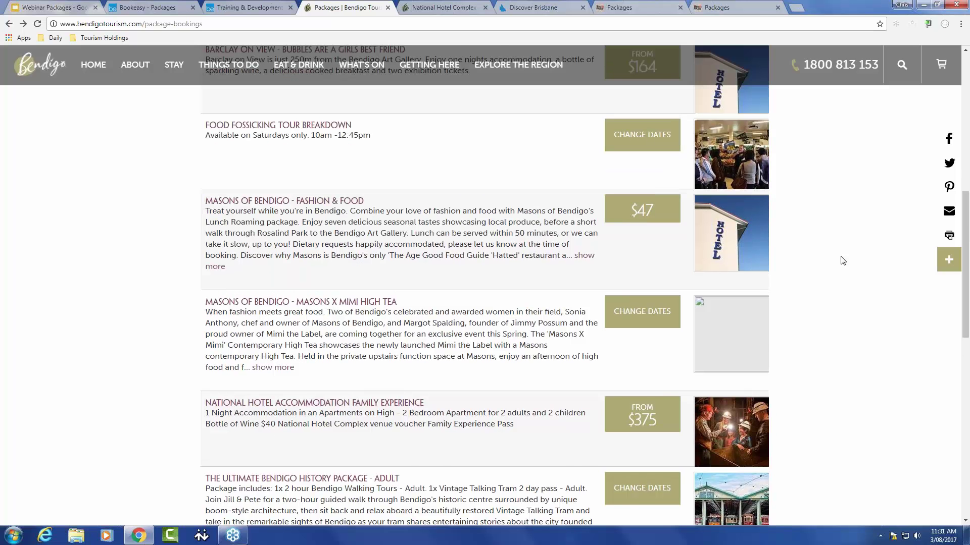
{"action": "scroll", "coordinate": [842, 260], "scroll_direction": "up", "scroll_amount": 1}
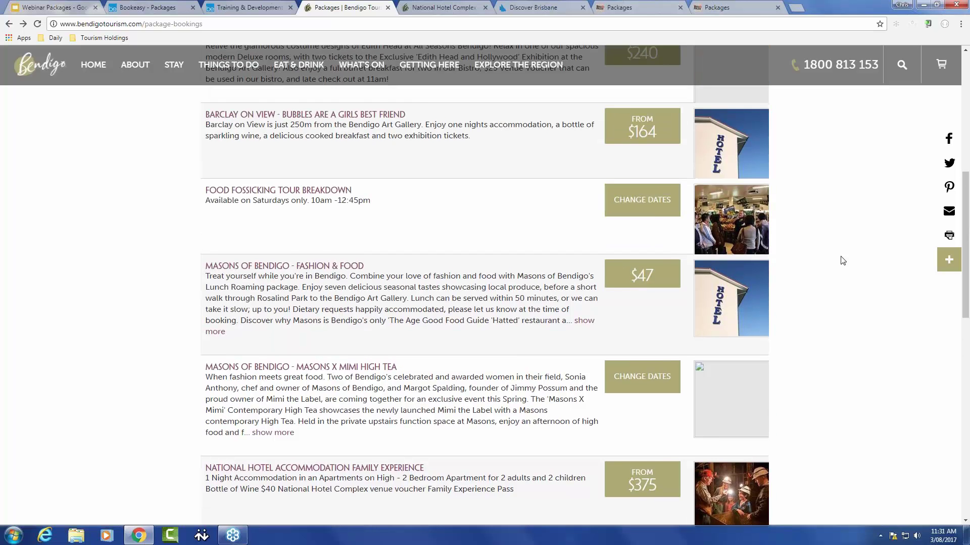
{"action": "scroll", "coordinate": [843, 261], "scroll_direction": "up", "scroll_amount": 2}
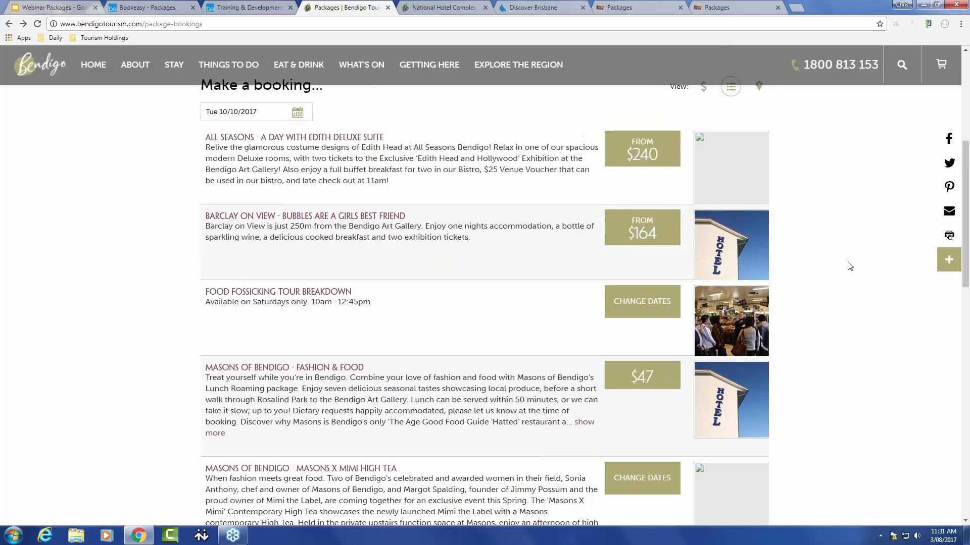
{"action": "scroll", "coordinate": [848, 266], "scroll_direction": "up", "scroll_amount": 1}
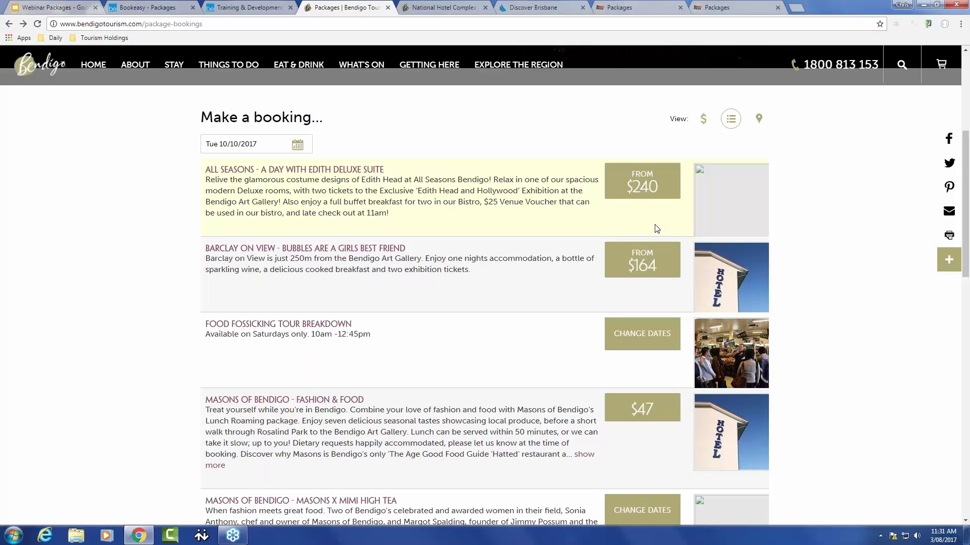
Step: Bring up the National Hotel Family Experience package page: $1,268 for 7 nights from 03/08/2017
{"action": "left_click", "coordinate": [452, 6]}
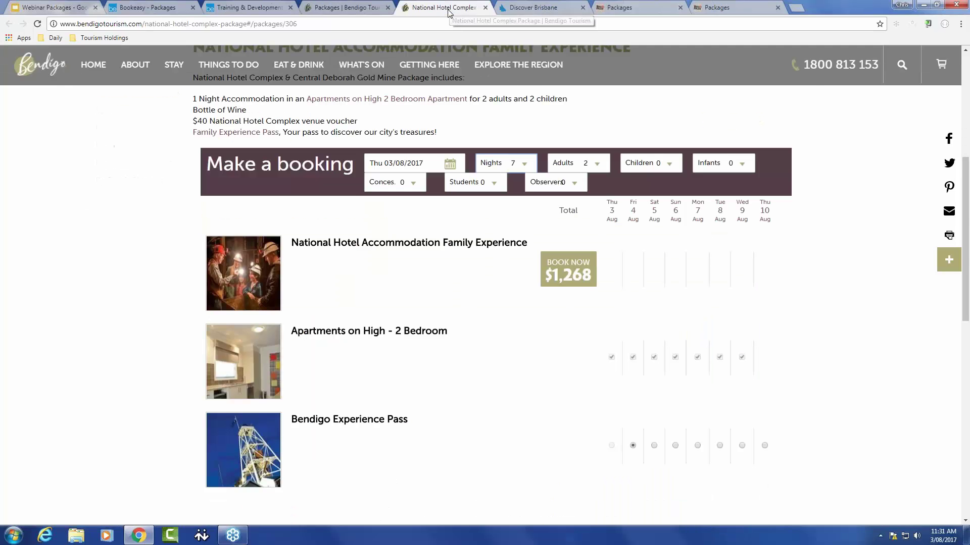
{"action": "scroll", "coordinate": [871, 268], "scroll_direction": "up", "scroll_amount": 2}
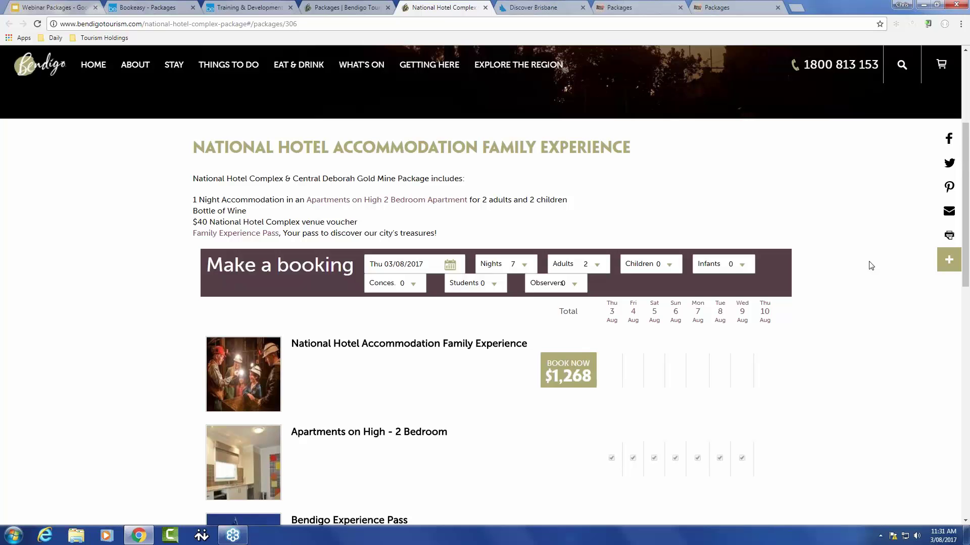
{"action": "scroll", "coordinate": [869, 265], "scroll_direction": "down", "scroll_amount": 1}
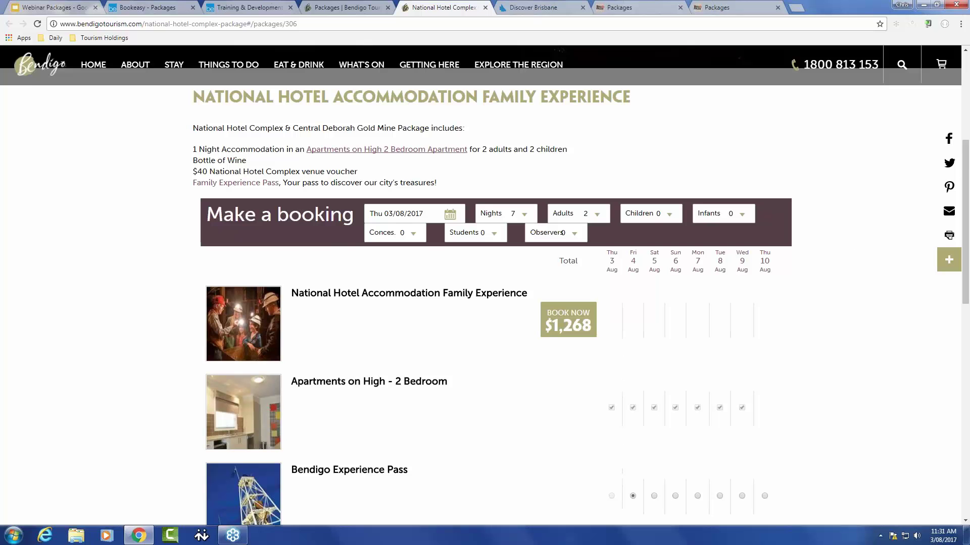
{"action": "scroll", "coordinate": [852, 235], "scroll_direction": "down", "scroll_amount": 1}
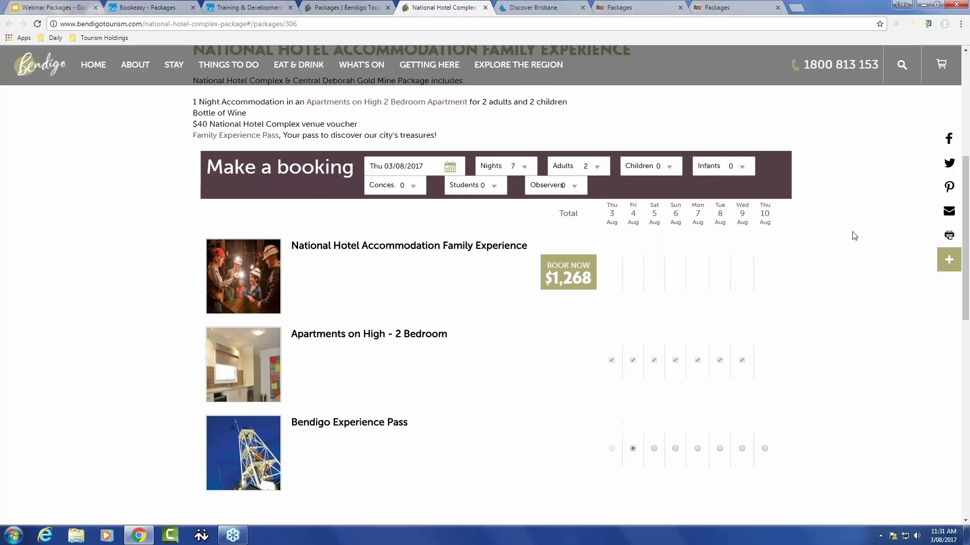
{"action": "scroll", "coordinate": [849, 262], "scroll_direction": "down", "scroll_amount": 3}
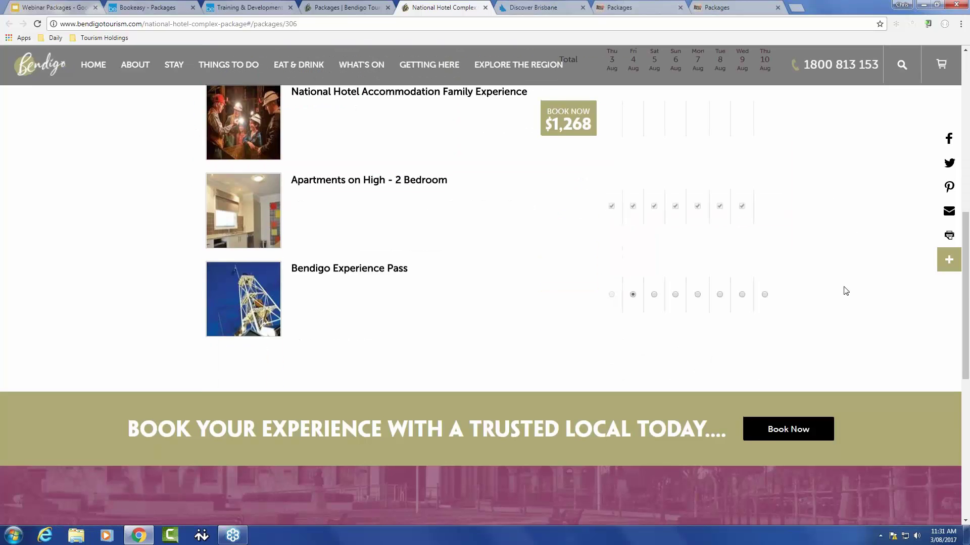
{"action": "scroll", "coordinate": [844, 288], "scroll_direction": "up", "scroll_amount": 3}
{"action": "left_click_drag", "start_coordinate": [172, 156], "coordinate": [857, 470]}
{"action": "left_click", "coordinate": [810, 450]}
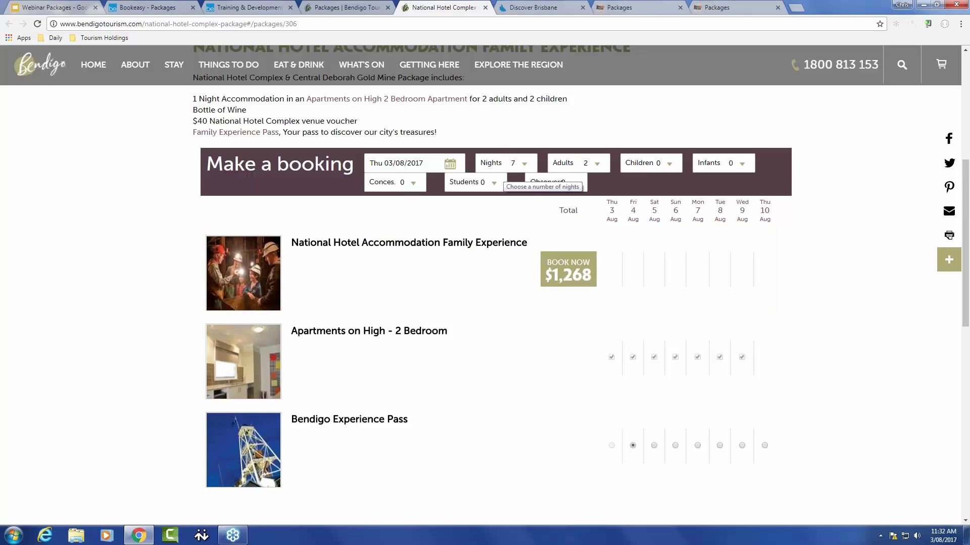
Step: Shorten the Bendigo family experience stay to 4 nights, keeping arrival on Thu 03/08/2017
{"action": "left_click", "coordinate": [506, 171]}
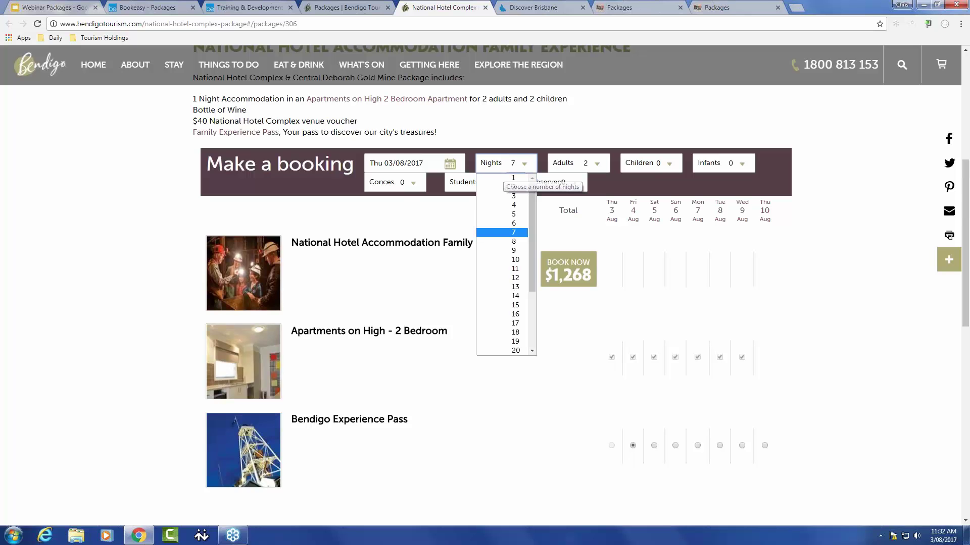
{"action": "left_click", "coordinate": [520, 207]}
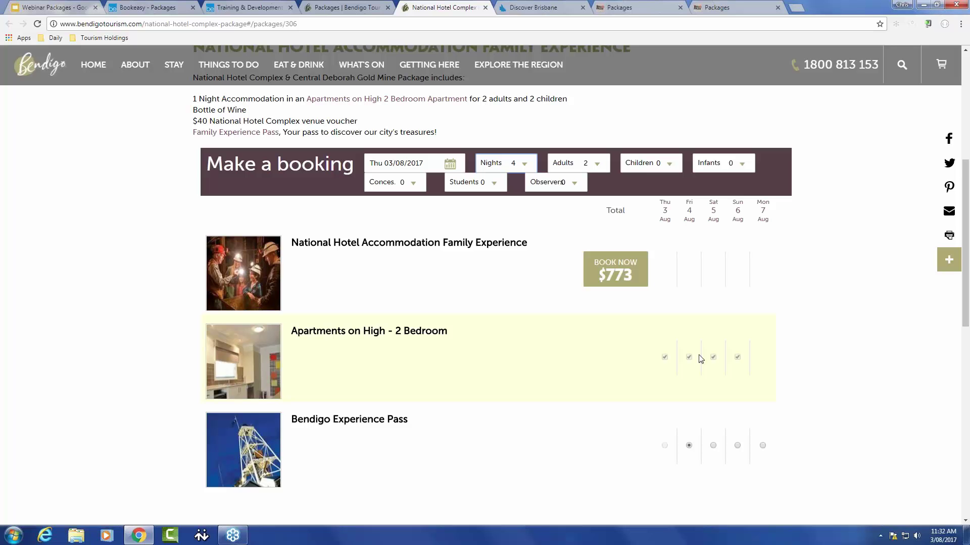
{"action": "left_click", "coordinate": [436, 163]}
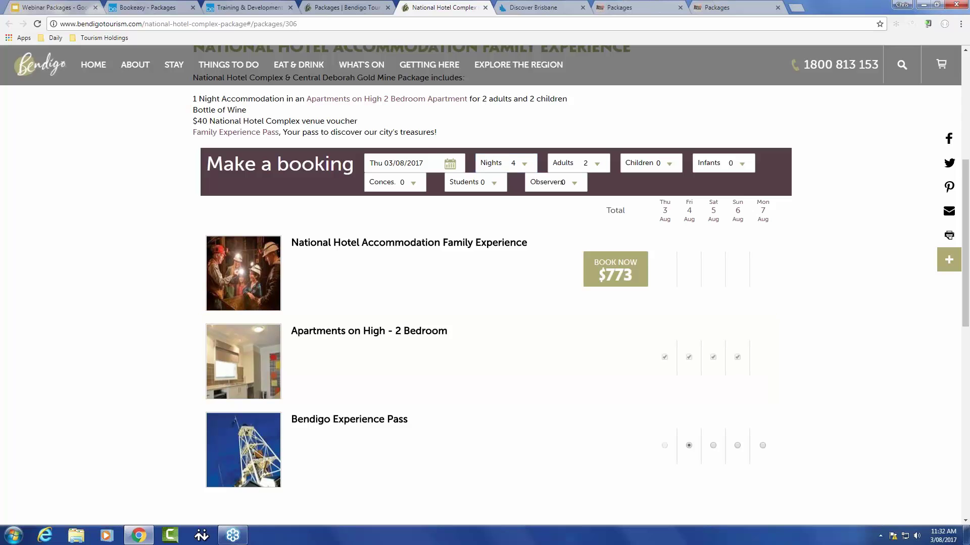
{"action": "left_click", "coordinate": [842, 302]}
Step: Move the Bendigo Experience Pass to Friday, leaving the arrival date unchanged
{"action": "left_click", "coordinate": [737, 446]}
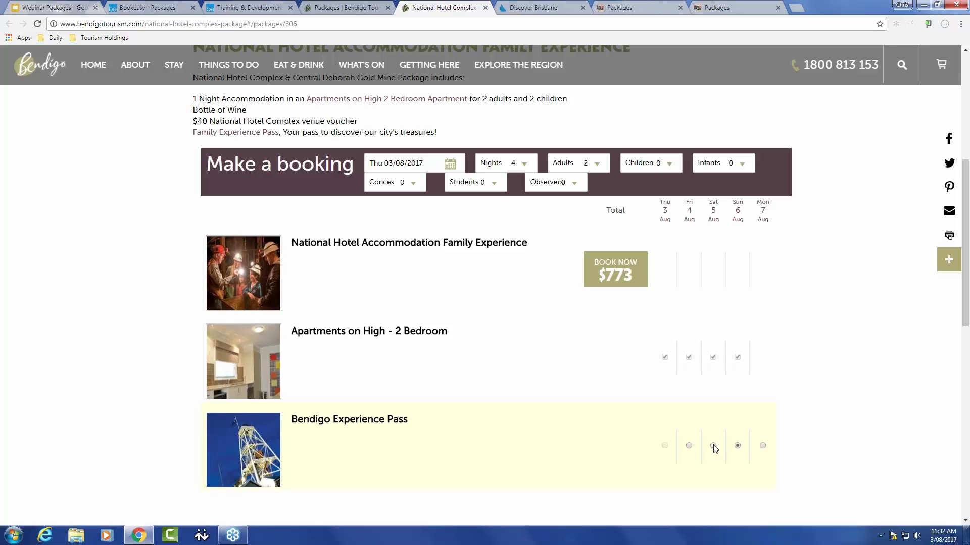
{"action": "left_click", "coordinate": [689, 445]}
{"action": "left_click", "coordinate": [449, 163]}
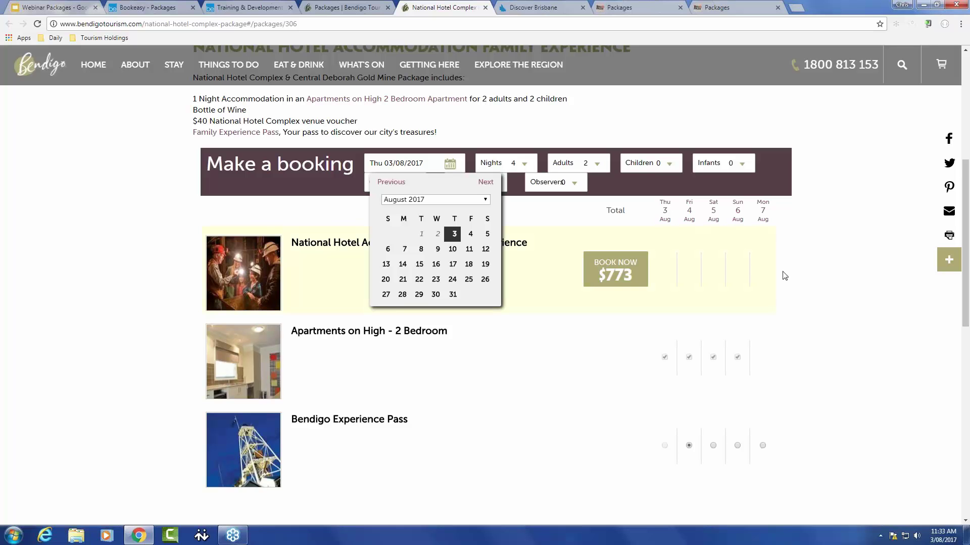
{"action": "left_click", "coordinate": [830, 261]}
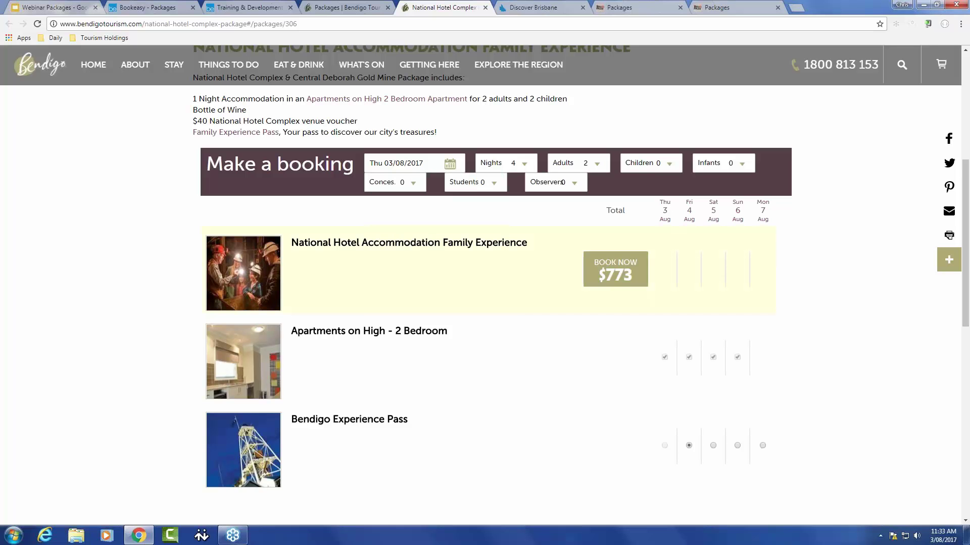
{"action": "left_click", "coordinate": [527, 9]}
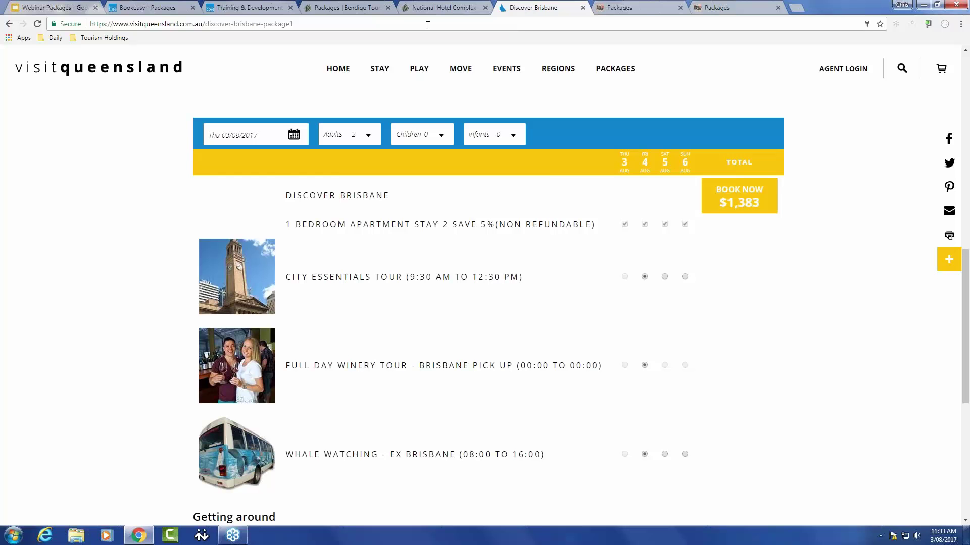
Step: Set the Bendigo package to 11 nights and untick the Fri 11 Aug apartment night
{"action": "left_click", "coordinate": [429, 9]}
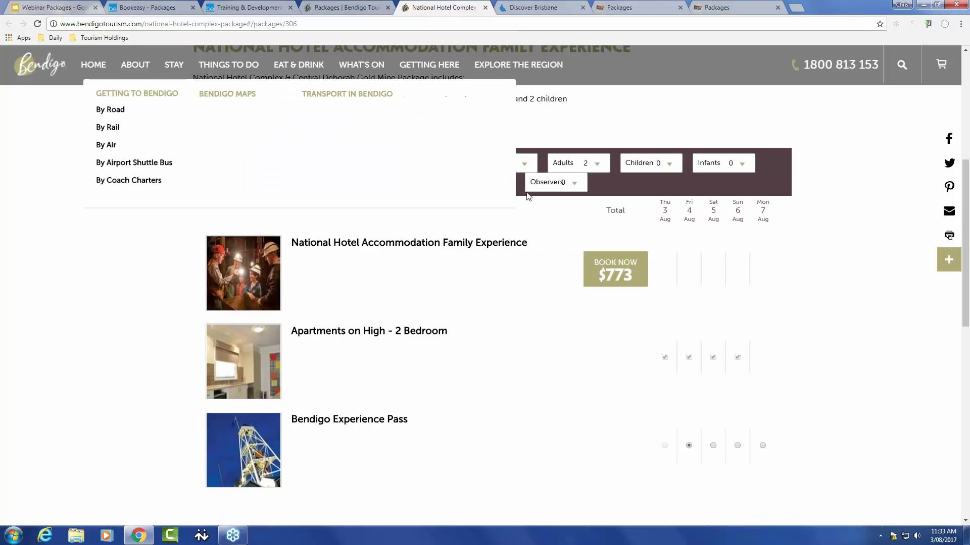
{"action": "left_click", "coordinate": [524, 163]}
{"action": "left_click", "coordinate": [525, 269]}
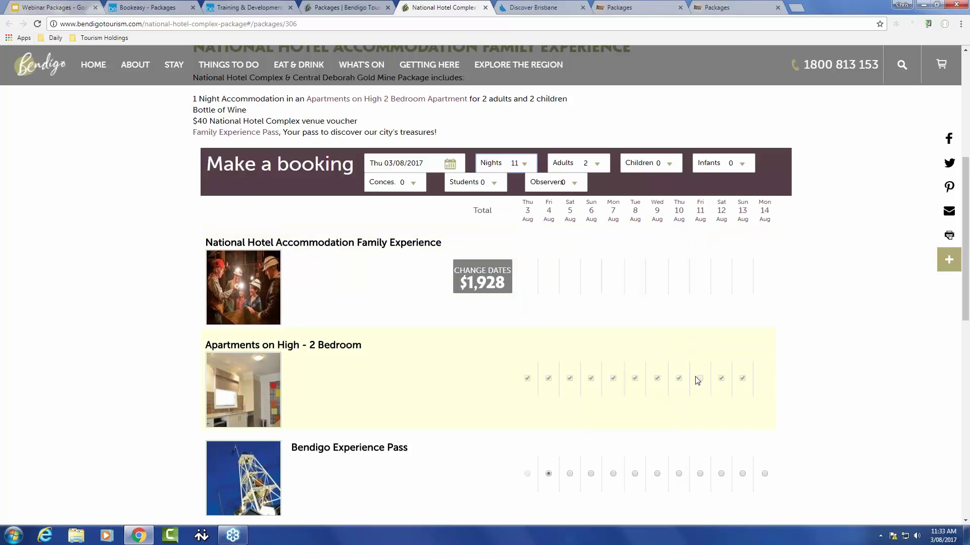
{"action": "left_click", "coordinate": [699, 378]}
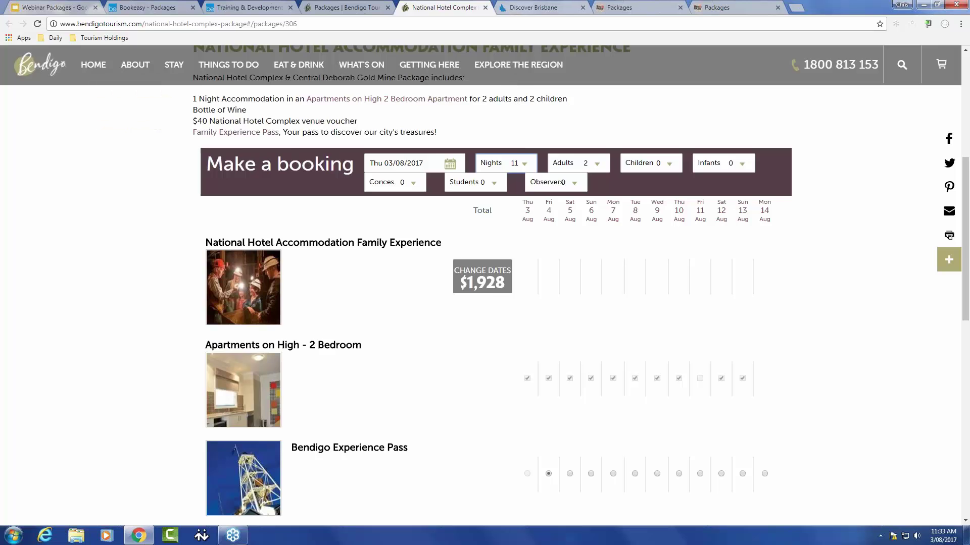
Step: Start Discover Brisbane on Mon 14 Aug, with the winery tour Tue 15 and whale watching Thu 17
{"action": "left_click", "coordinate": [534, 7]}
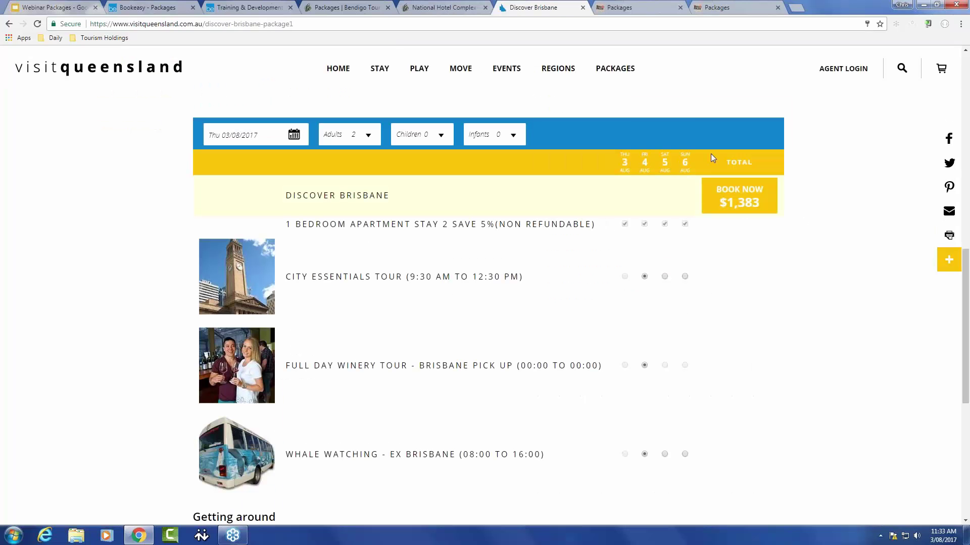
{"action": "mouse_move", "coordinate": [621, 76]}
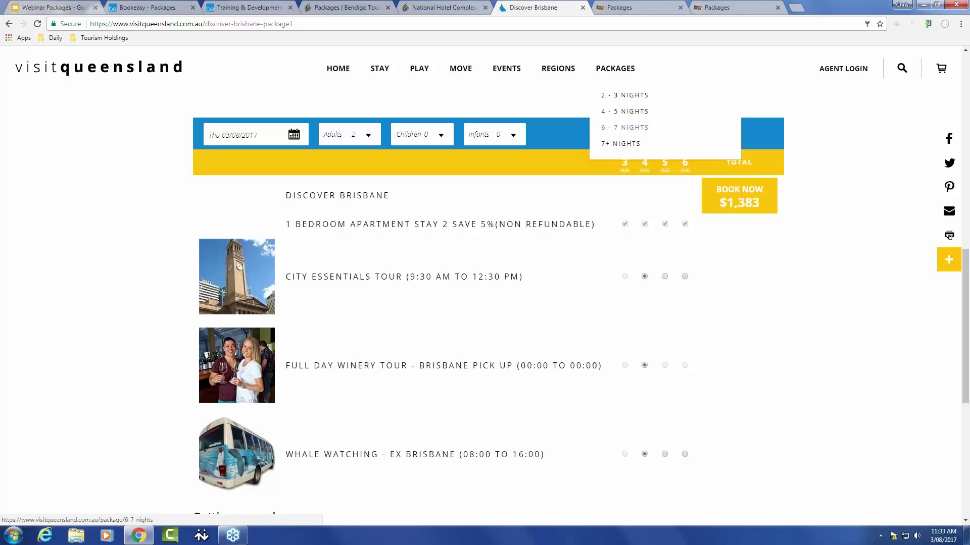
{"action": "left_click", "coordinate": [631, 145]}
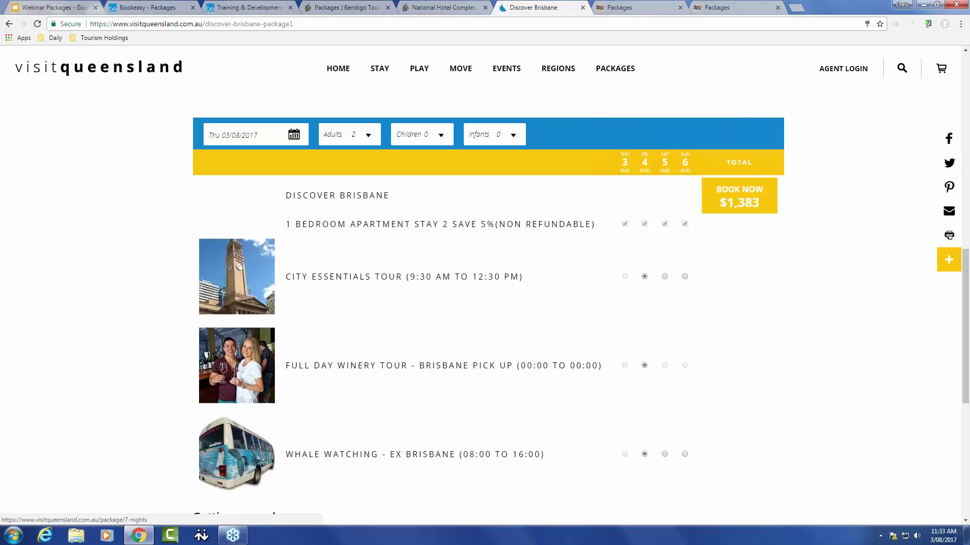
{"action": "left_click", "coordinate": [295, 137]}
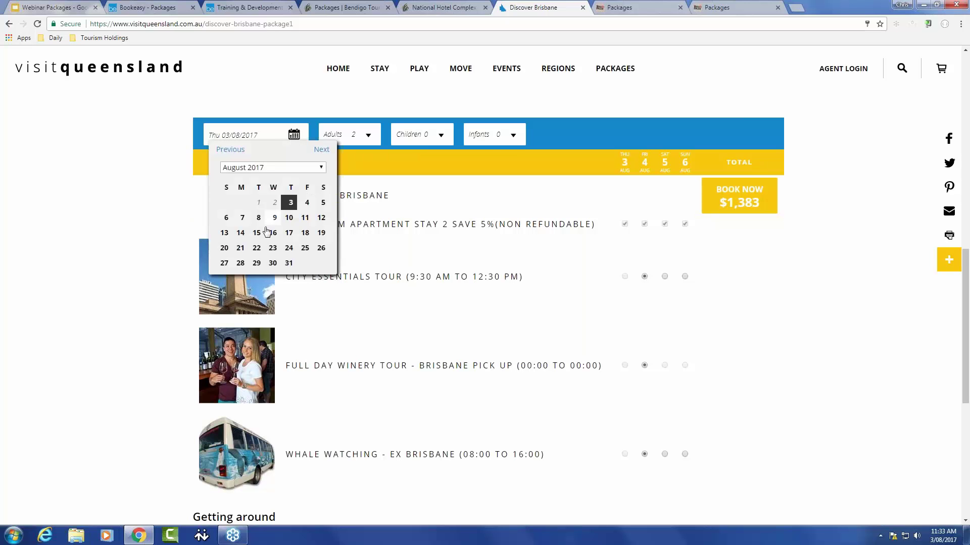
{"action": "left_click", "coordinate": [240, 232]}
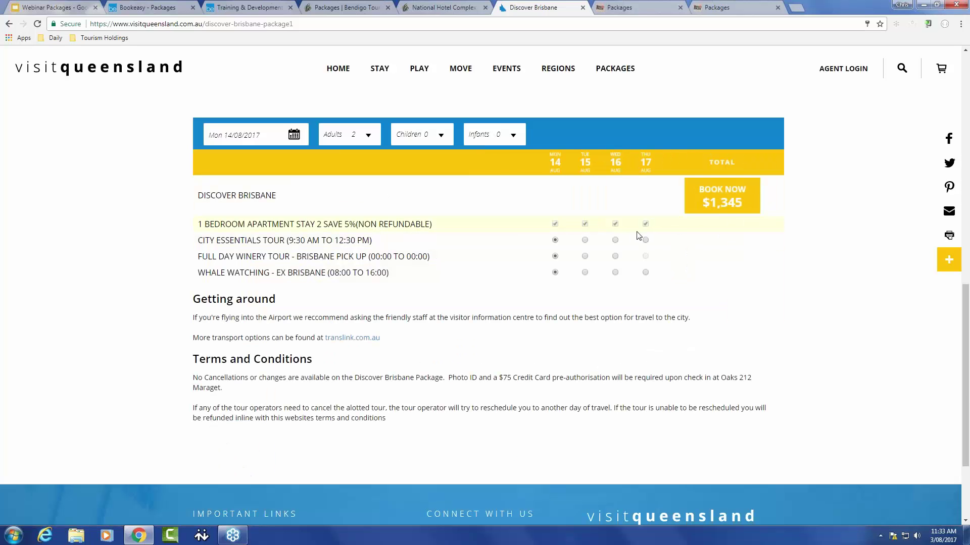
{"action": "left_click", "coordinate": [586, 258]}
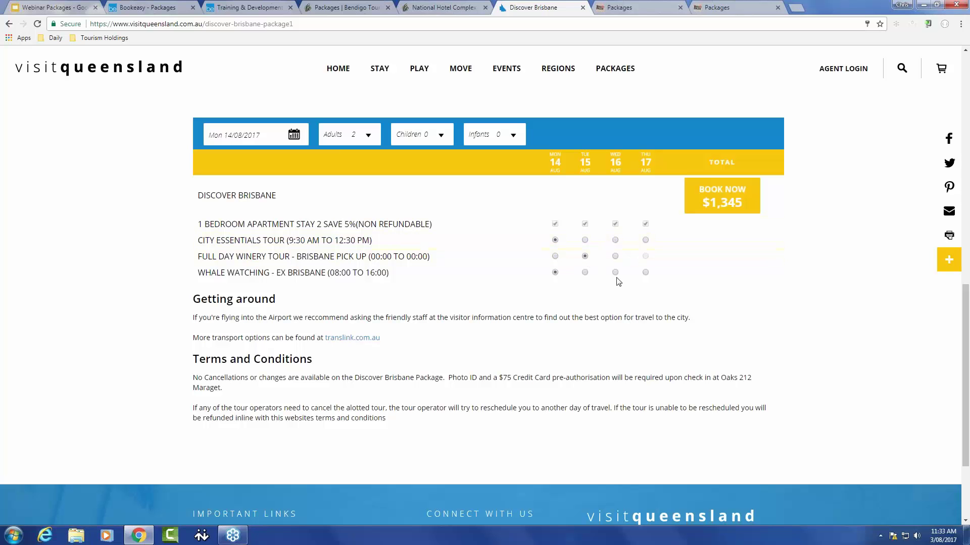
{"action": "left_click", "coordinate": [645, 272]}
{"action": "left_click", "coordinate": [631, 8]}
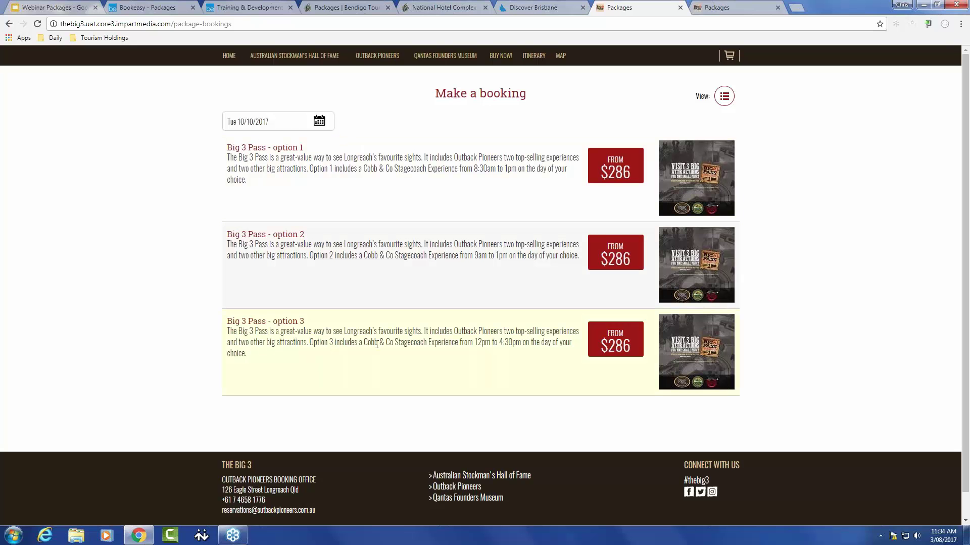
Step: Show the Big 3 Pass option 1 booking page for Tue 10/10/2017, 5 nights, 2 adults
{"action": "left_click", "coordinate": [714, 10]}
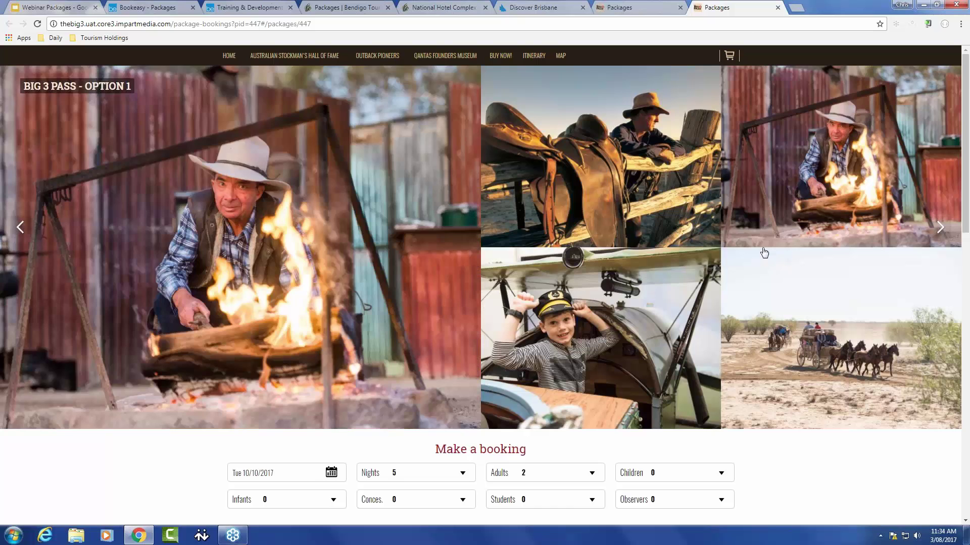
Step: Move the Paddlewheeler cruise to Thu 12, Museum & Show to Wed 11, and Museum and Jet Tour to Fri 13 Oct
{"action": "scroll", "coordinate": [763, 252], "scroll_direction": "down", "scroll_amount": 2}
{"action": "scroll", "coordinate": [765, 255], "scroll_direction": "down", "scroll_amount": 4}
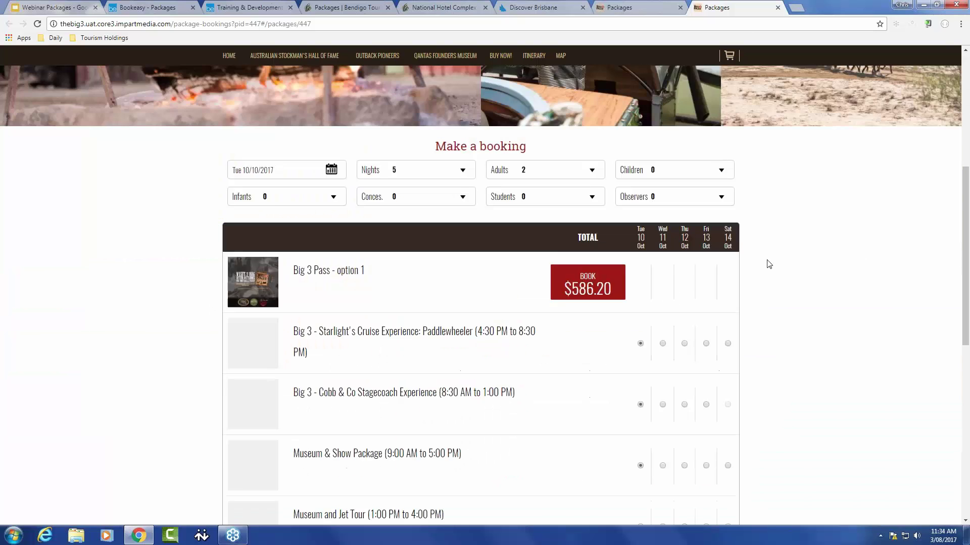
{"action": "scroll", "coordinate": [769, 264], "scroll_direction": "down", "scroll_amount": 1}
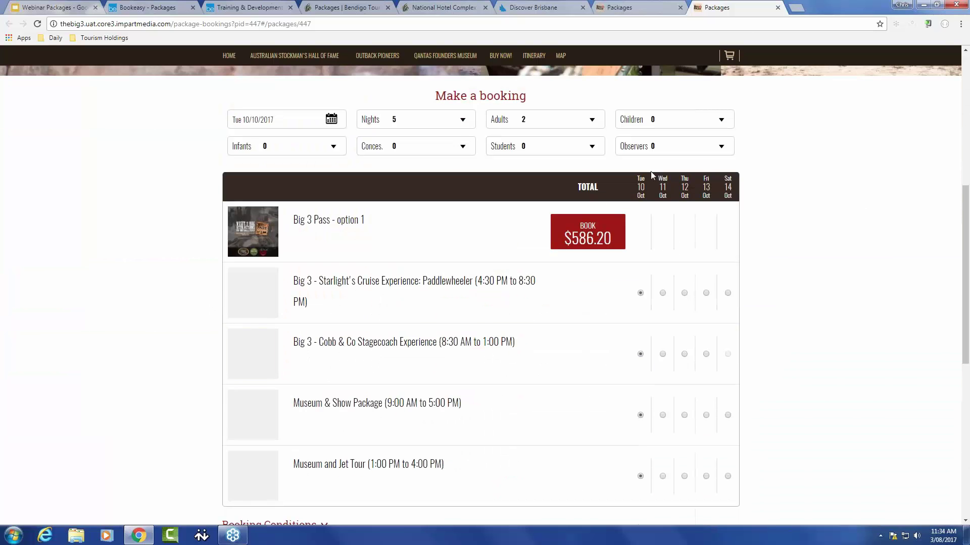
{"action": "left_click", "coordinate": [683, 294]}
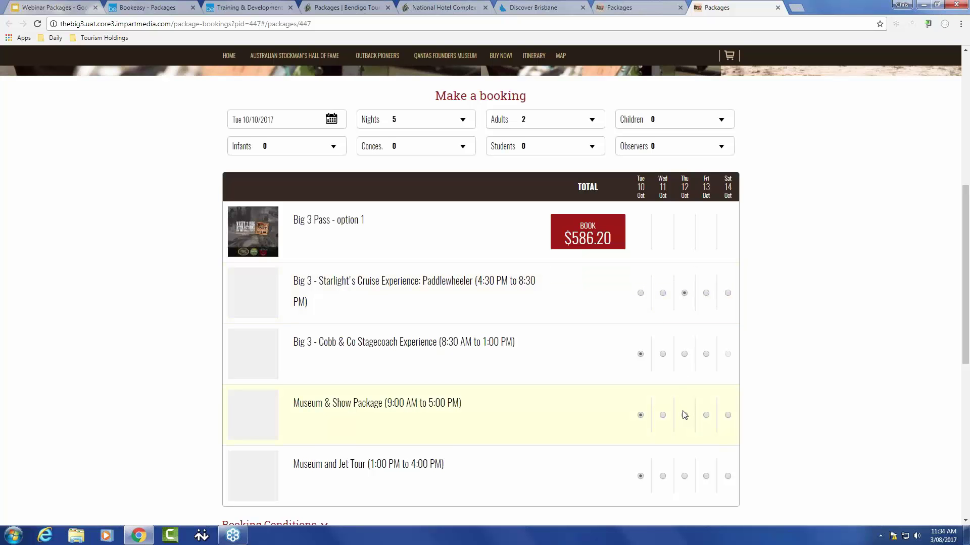
{"action": "left_click", "coordinate": [663, 416]}
{"action": "left_click", "coordinate": [706, 477]}
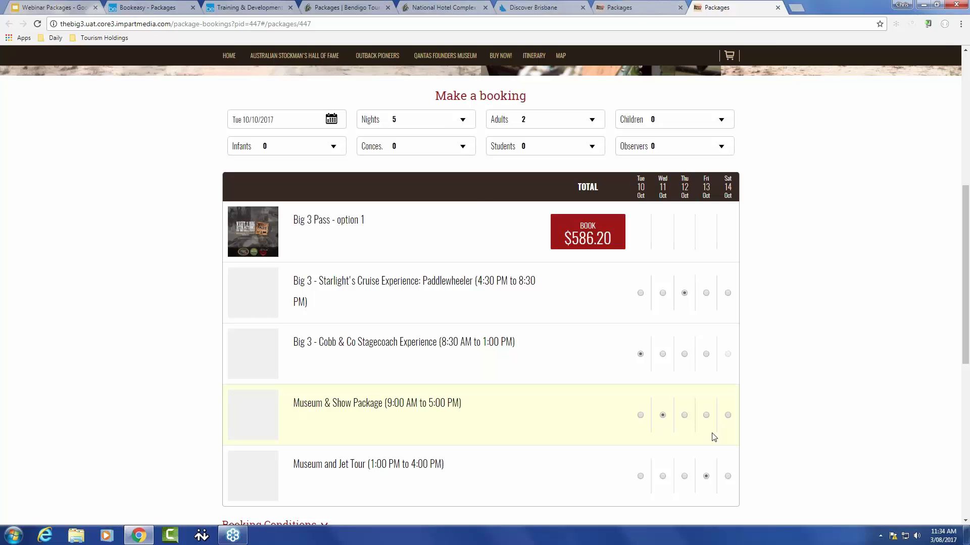
Step: Set the Big 3 booking to 9 nights, running Tue 10 Oct to Wed 18 Oct
{"action": "left_click", "coordinate": [438, 124]}
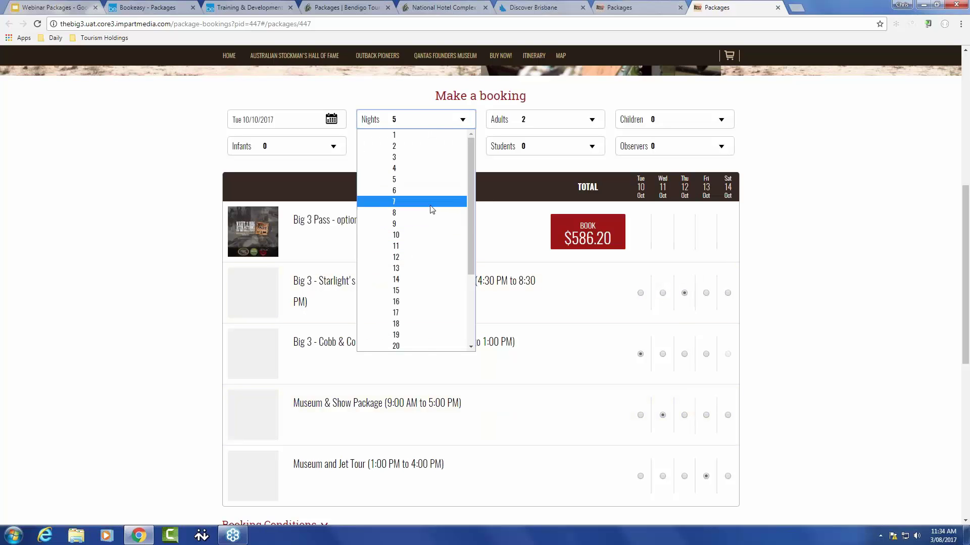
{"action": "left_click", "coordinate": [430, 224]}
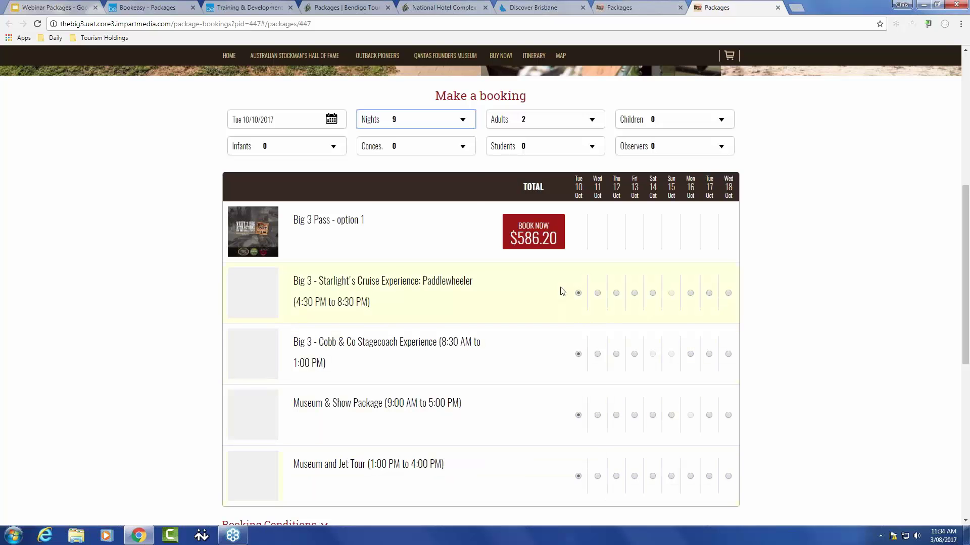
{"action": "left_click", "coordinate": [397, 121]}
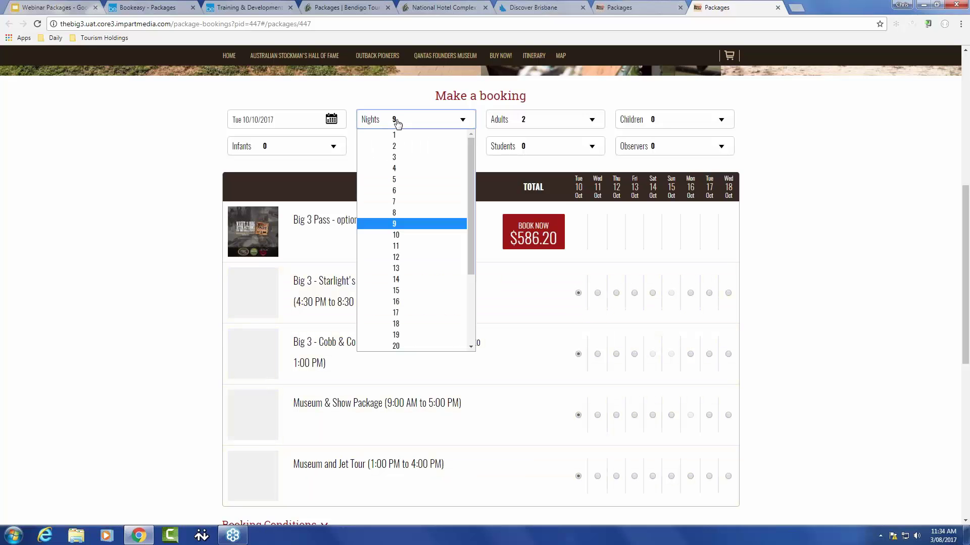
{"action": "left_click", "coordinate": [332, 120]}
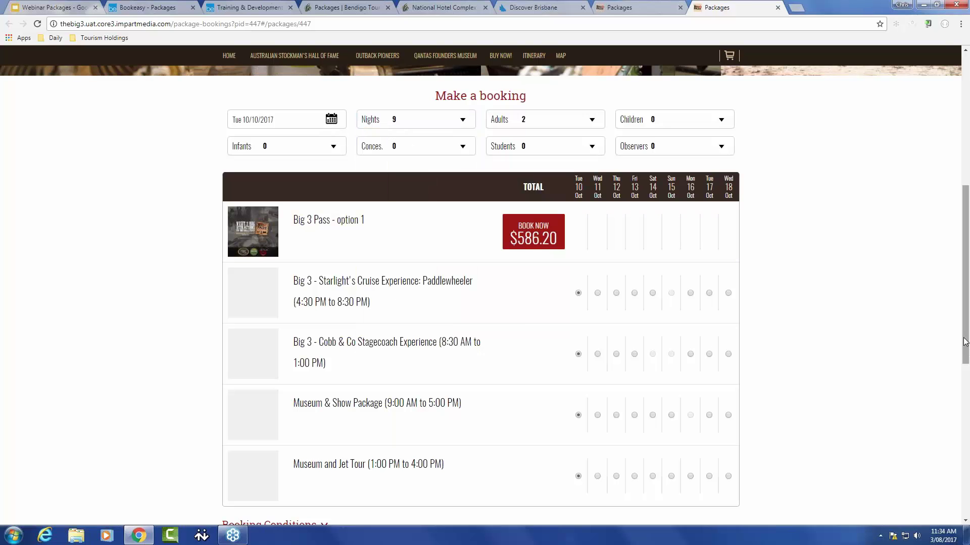
{"action": "left_click_drag", "start_coordinate": [966, 339], "coordinate": [948, 207]}
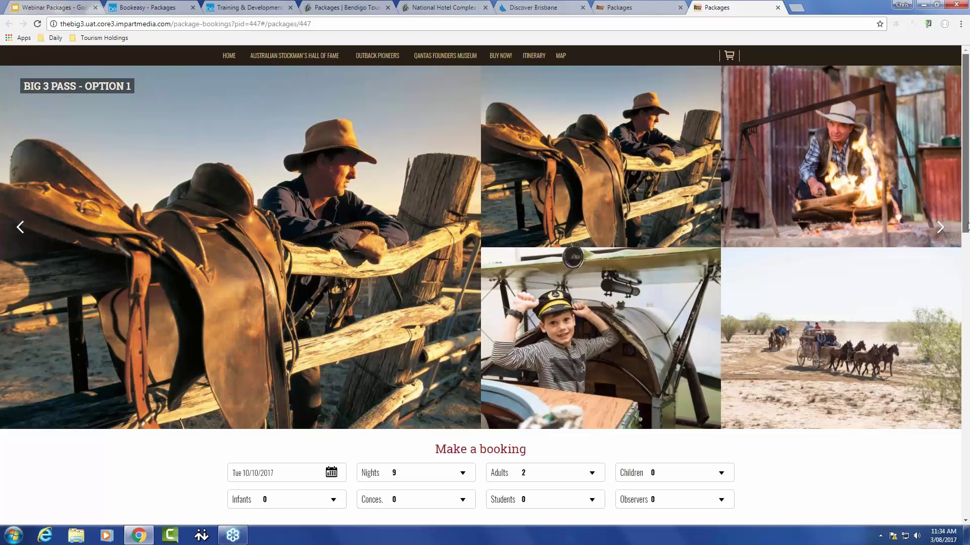
{"action": "left_click_drag", "start_coordinate": [968, 226], "coordinate": [962, 495]}
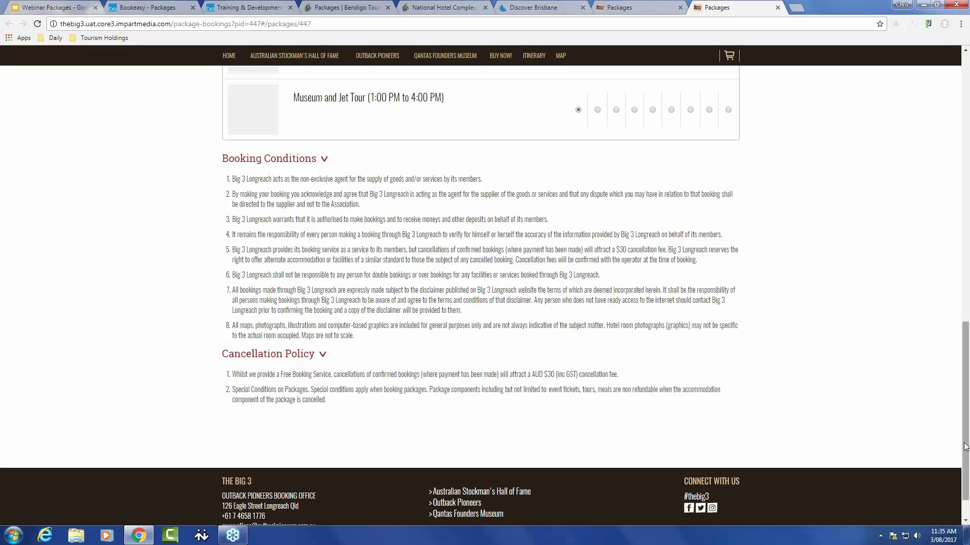
{"action": "left_click_drag", "start_coordinate": [964, 444], "coordinate": [937, 176]}
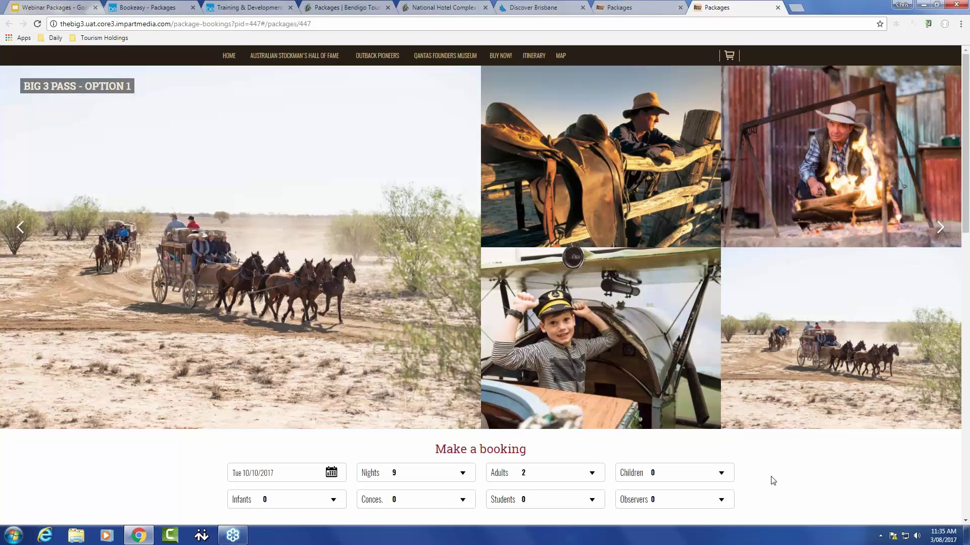
{"action": "scroll", "coordinate": [773, 480], "scroll_direction": "down", "scroll_amount": 1}
{"action": "scroll", "coordinate": [773, 481], "scroll_direction": "down", "scroll_amount": 4}
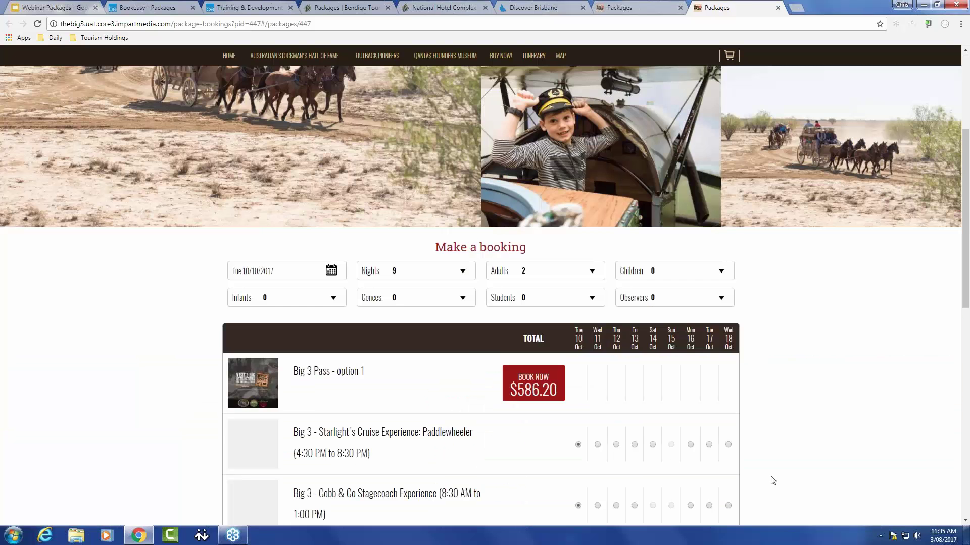
{"action": "scroll", "coordinate": [772, 481], "scroll_direction": "down", "scroll_amount": 1}
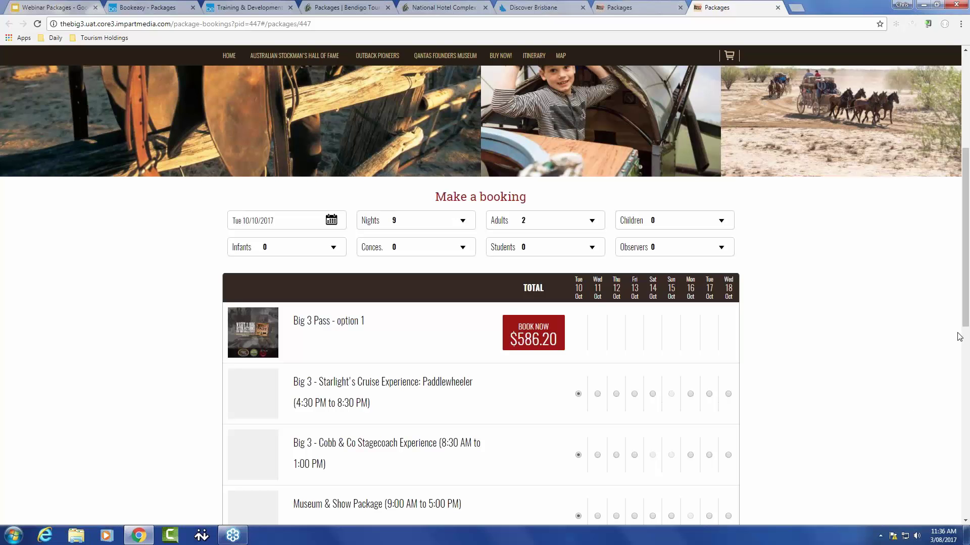
Step: Scroll the Big 3 Pass option 1 booking to review its $586.20 price for 9 nights
{"action": "left_click_drag", "start_coordinate": [965, 324], "coordinate": [953, 365]}
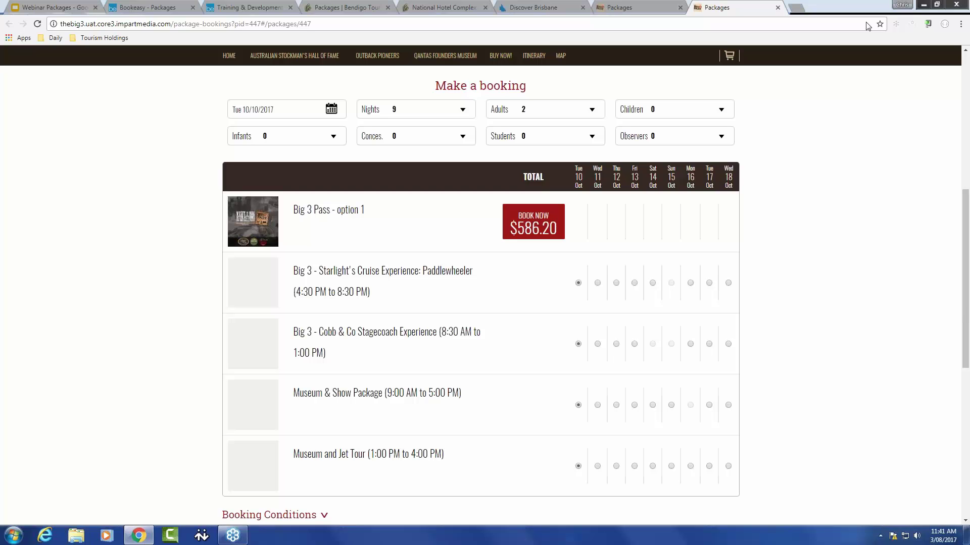
Step: Load the Tourism Whitsundays site in a new tab and search Packages instead of Accommodation
{"action": "left_click", "coordinate": [796, 8]}
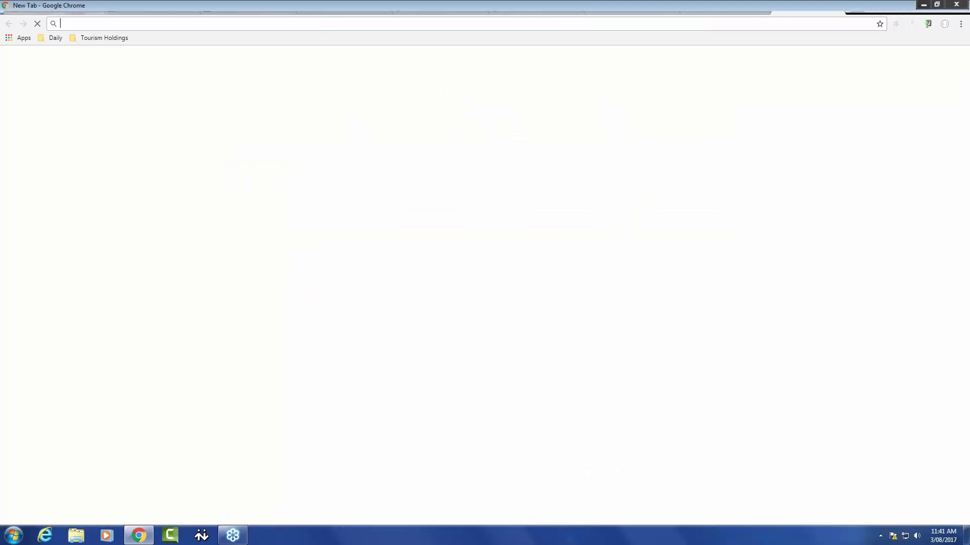
{"action": "type", "text": "tourism"}
{"action": "key", "text": "Return"}
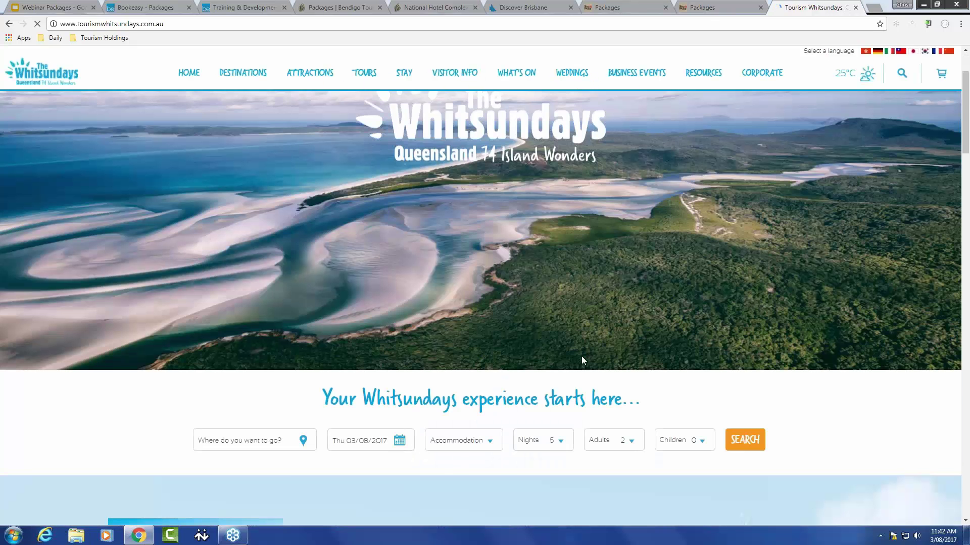
{"action": "left_click", "coordinate": [495, 445]}
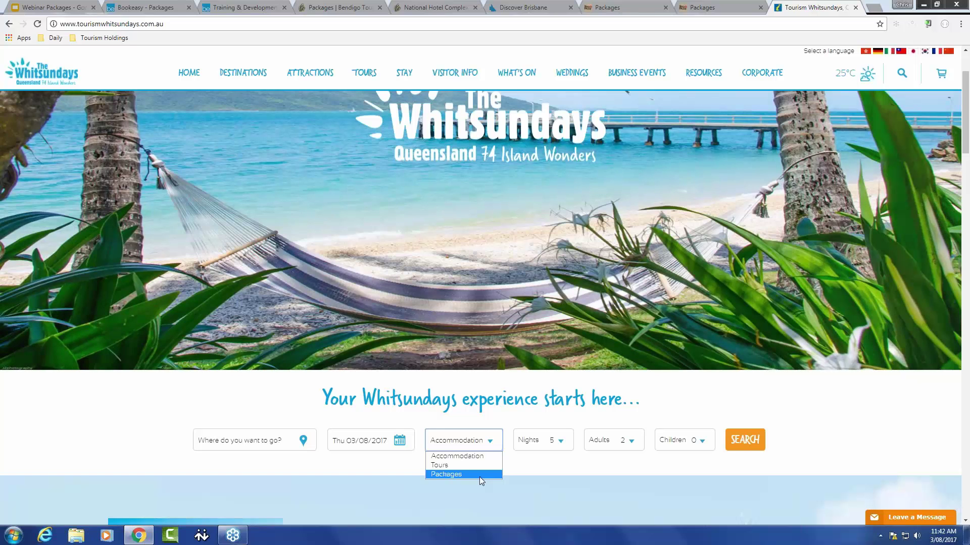
{"action": "left_click", "coordinate": [480, 474]}
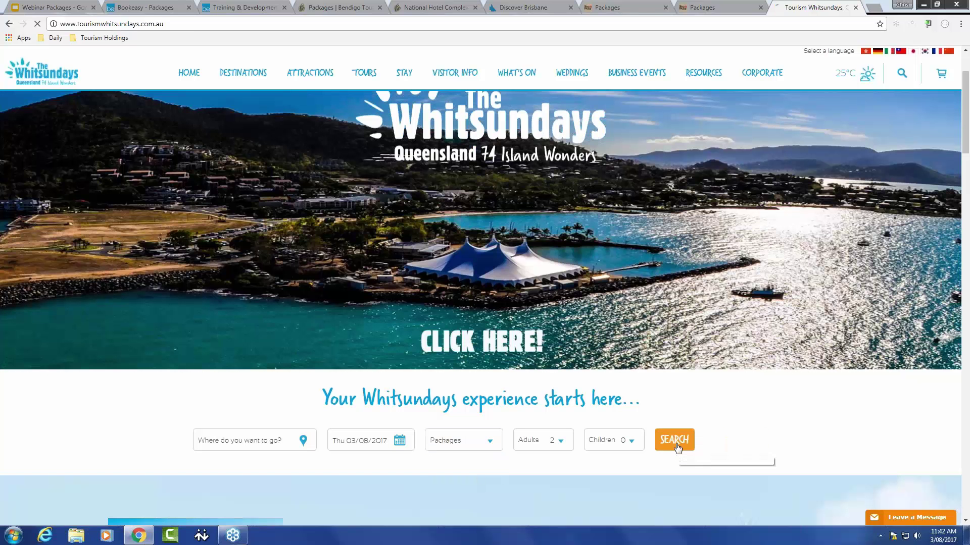
{"action": "left_click", "coordinate": [676, 442]}
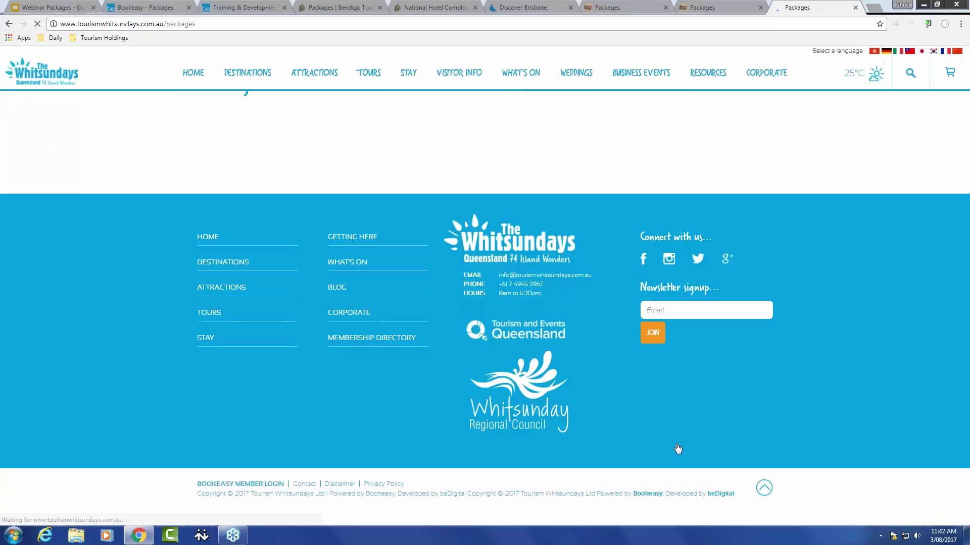